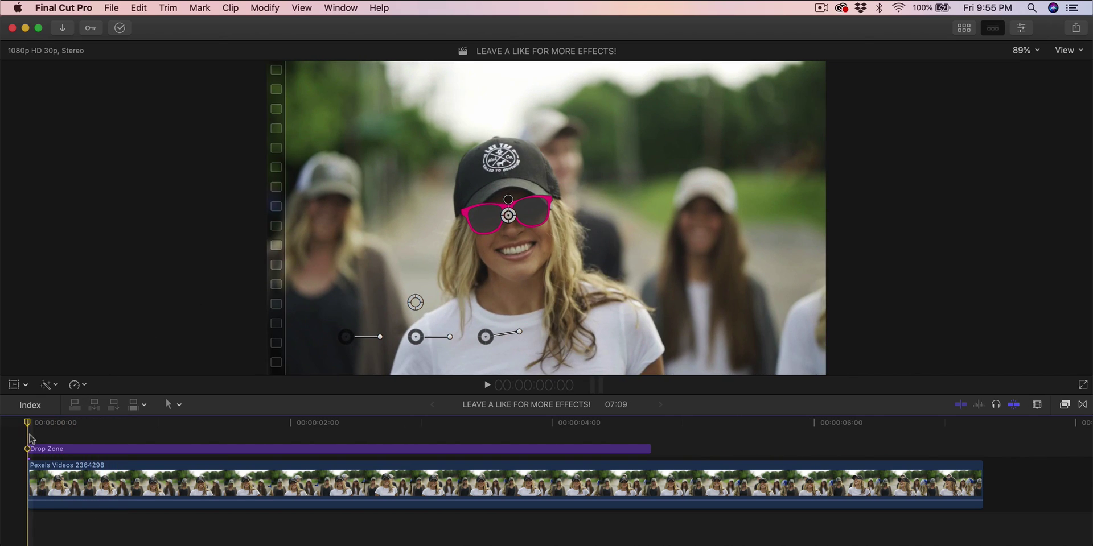
# Play back the finished project to preview the pink sunglasses tracking her face
pyautogui.press('space')
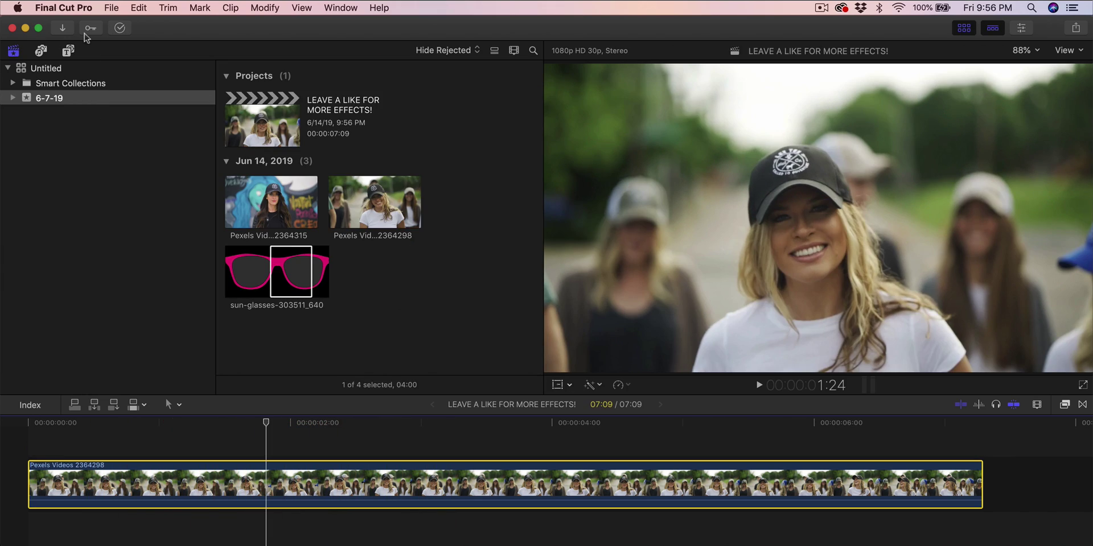
# Show the Titles and Generators browser with the Pixel Film Studios Auto Tracker 2.0 titles
pyautogui.click(68, 50)
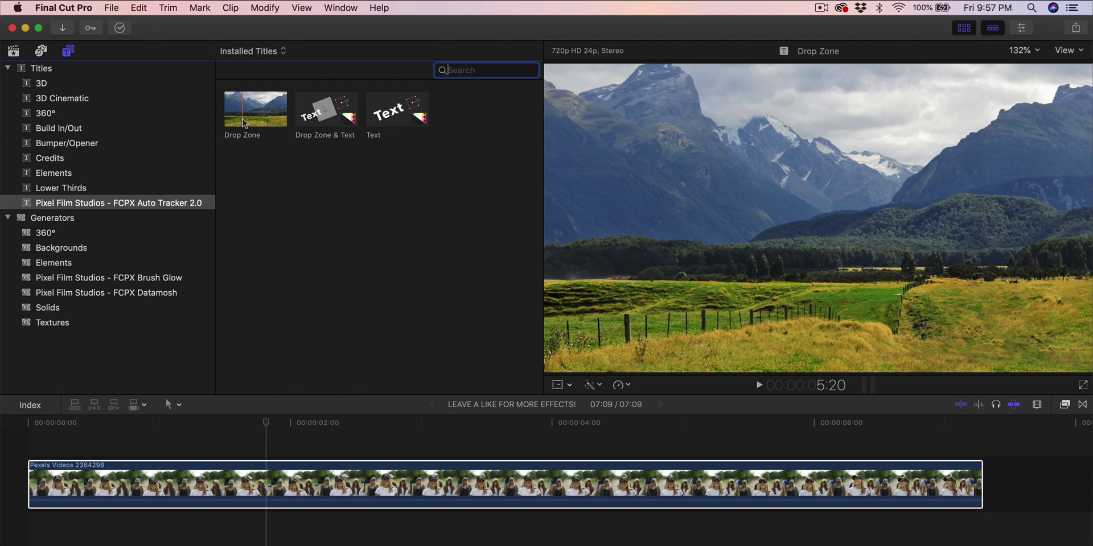
# Add the Auto Tracker Drop Zone title above the Pexels video clip
pyautogui.click(243, 112)
pyautogui.moveTo(243, 112); pyautogui.dragTo(35, 452)
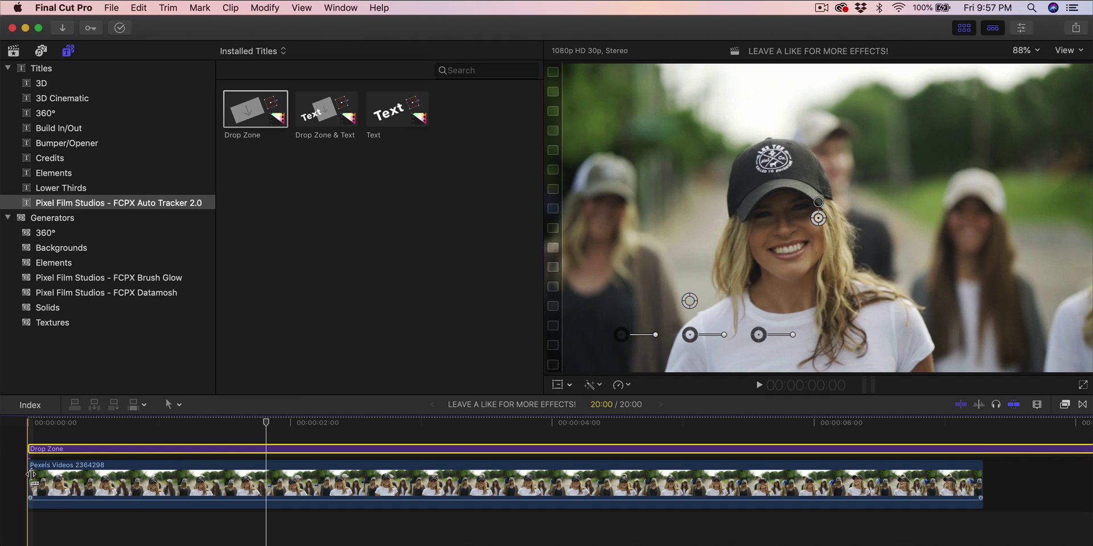
pyautogui.click(13, 50)
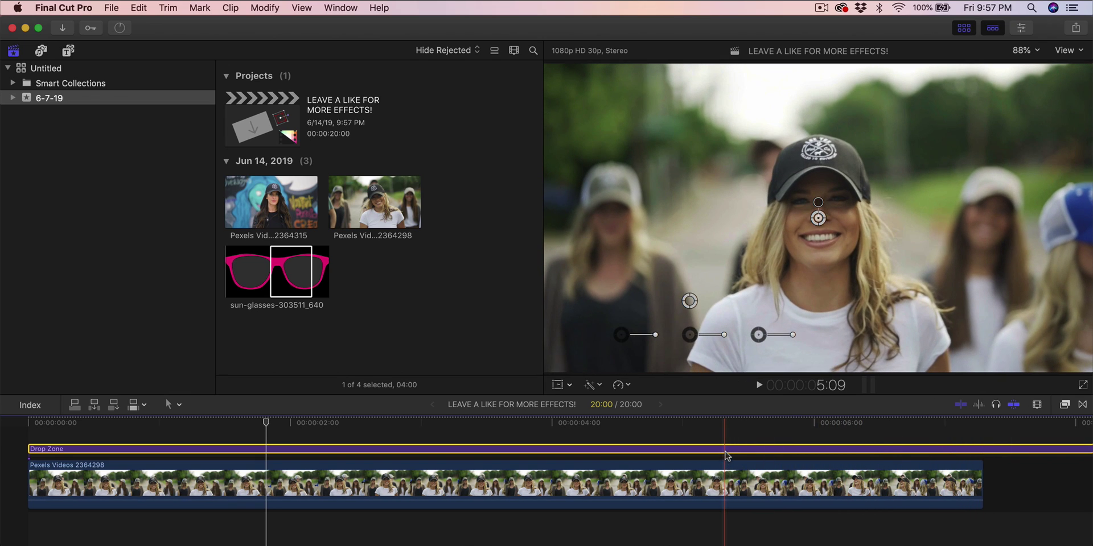
# Blade the Drop Zone title near 5:09, delete the extra piece, and select the shortened title
pyautogui.press('b')
pyautogui.click(724, 449)
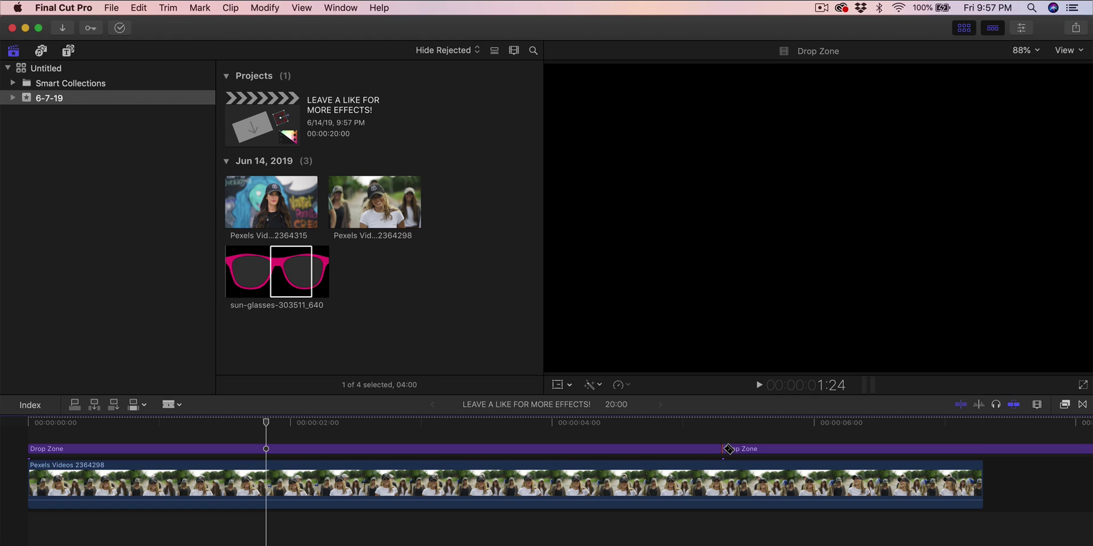
pyautogui.press('a')
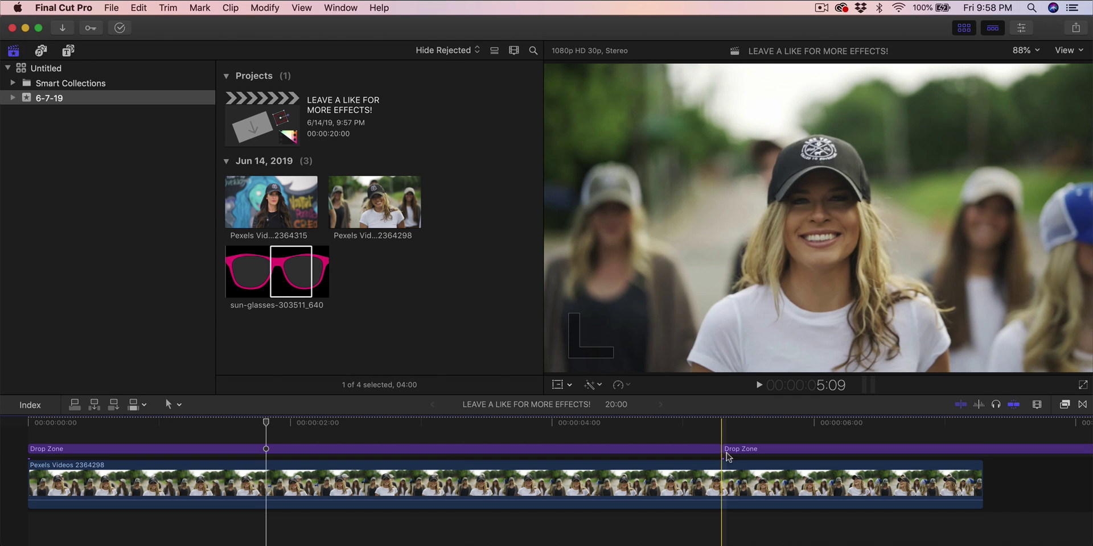
pyautogui.click(743, 450)
pyautogui.press('Delete')
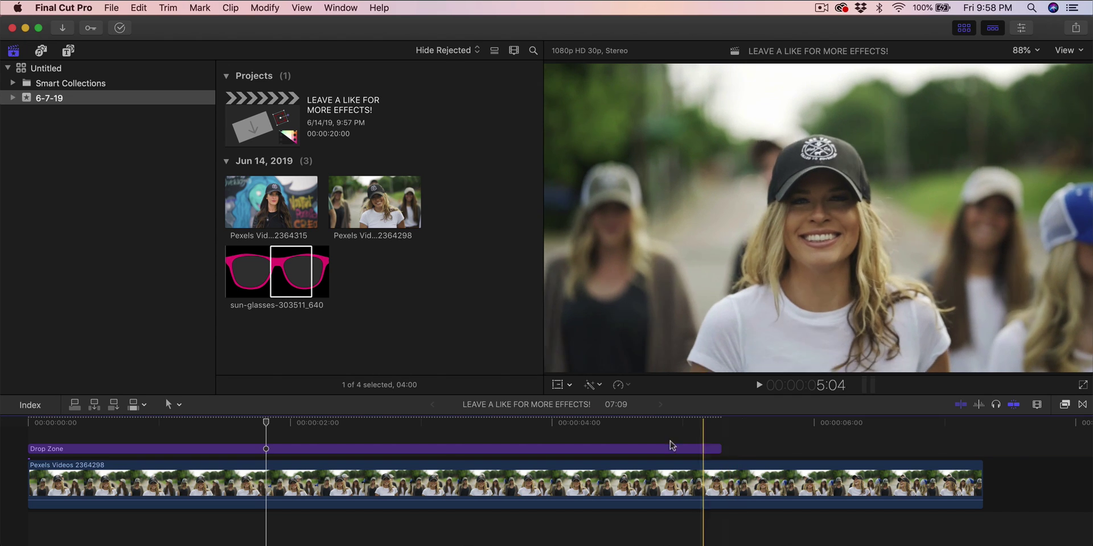
pyautogui.click(435, 449)
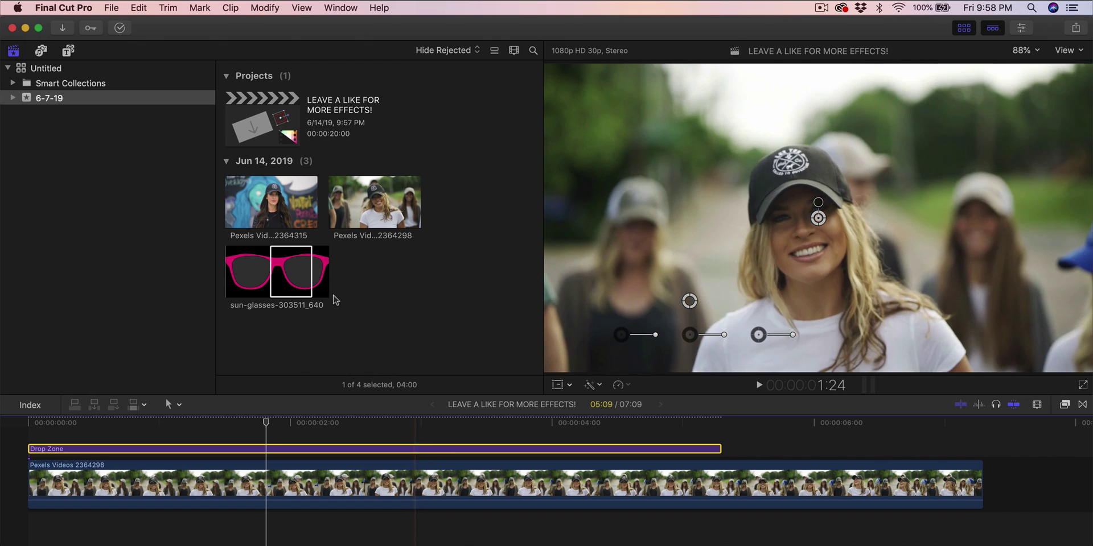
# Hide the media browser, show the Drop Zone title's Inspector, and return the playhead to the start
pyautogui.click(294, 282)
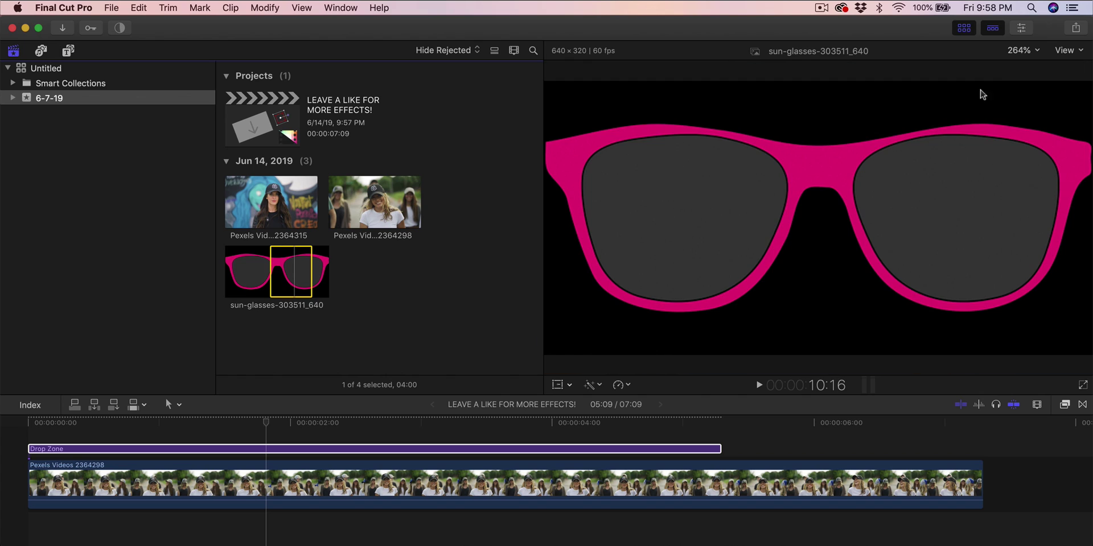
pyautogui.click(963, 27)
pyautogui.click(1021, 29)
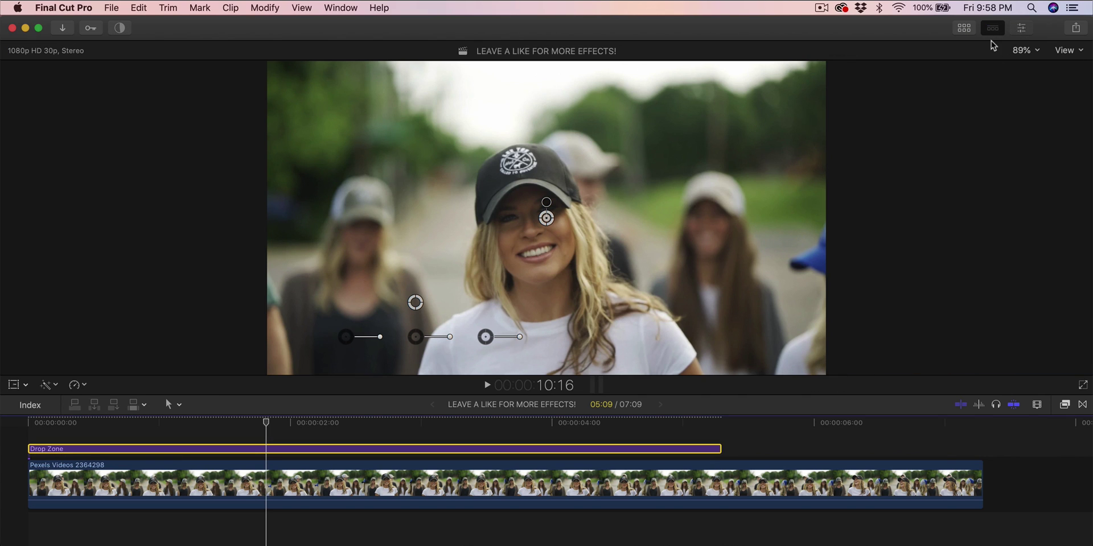
pyautogui.moveTo(266, 422); pyautogui.dragTo(27, 424)
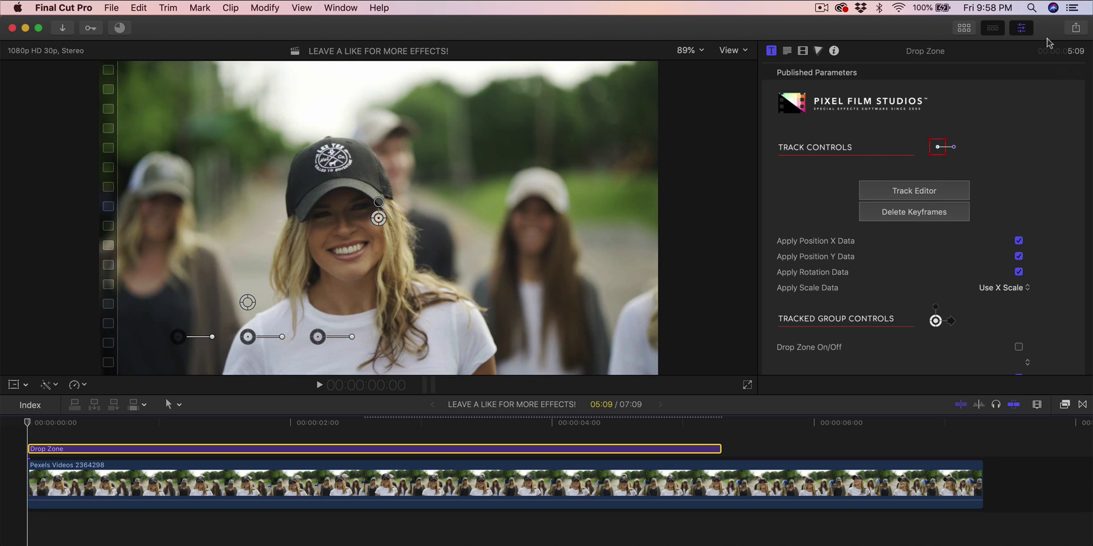
# Reopen the Inspector and scroll down through the Drop Zone title's Published Parameters
pyautogui.click(1019, 27)
pyautogui.click(1018, 27)
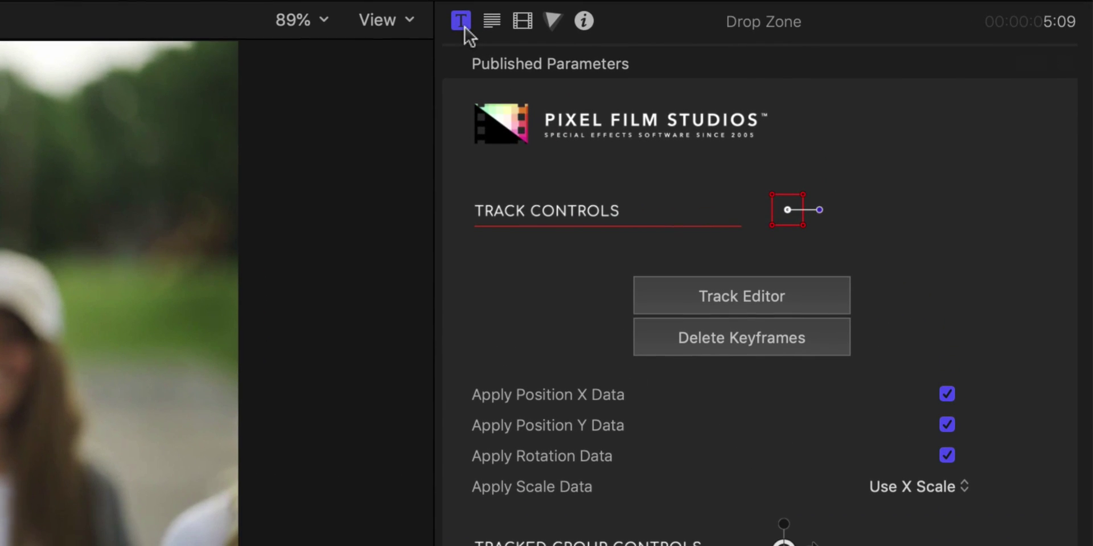
pyautogui.click(462, 21)
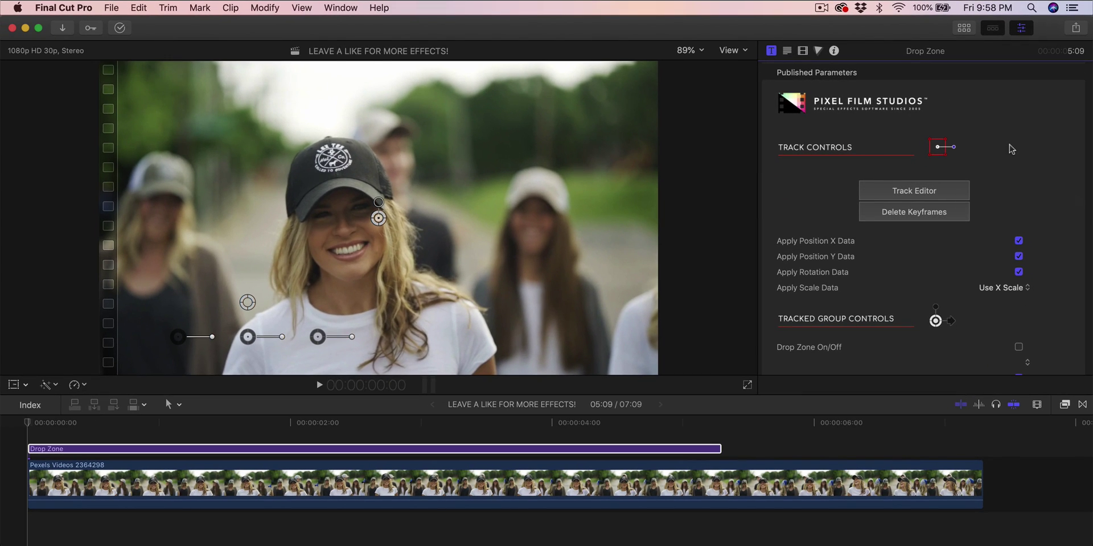
pyautogui.scroll(-8, 931, 215)
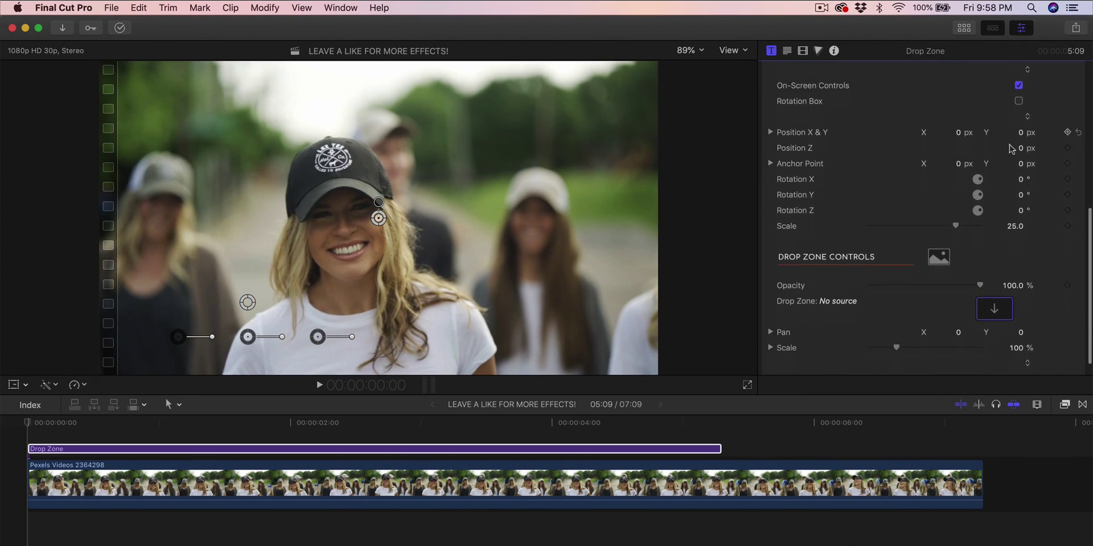
pyautogui.scroll(-6, 1011, 150)
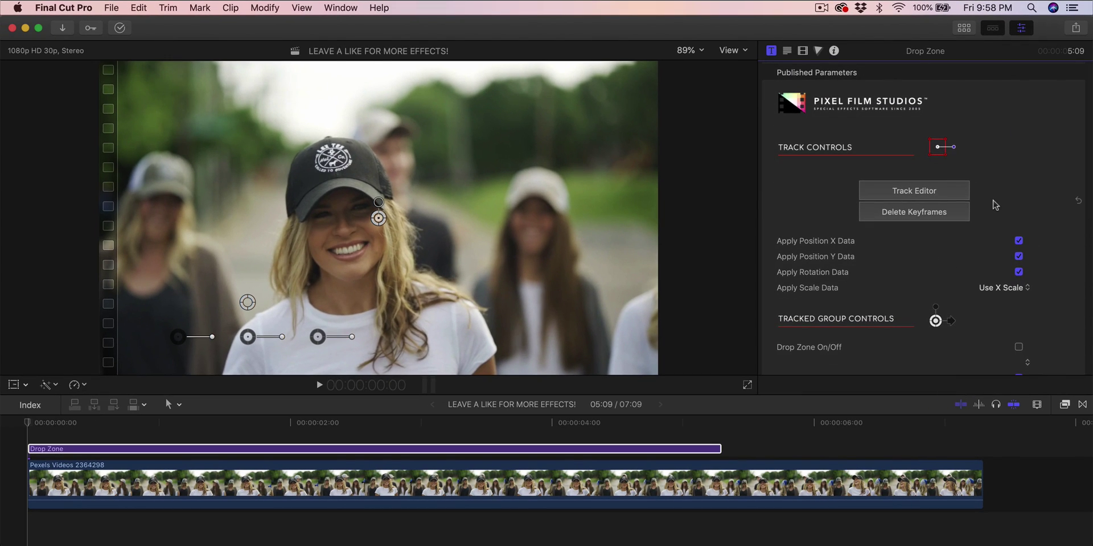
pyautogui.scroll(-6, 893, 221)
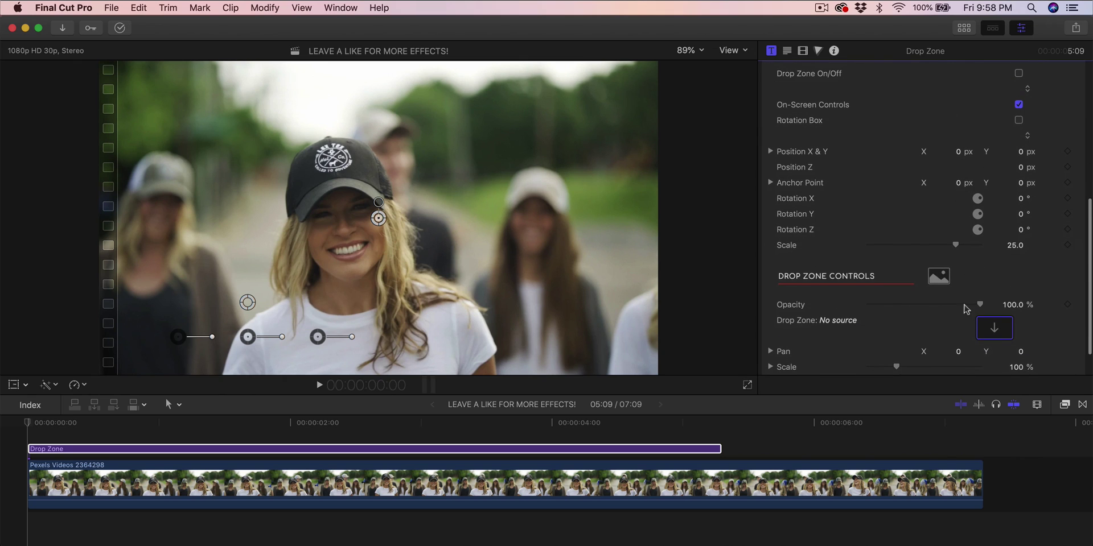
pyautogui.scroll(-2, 965, 309)
# Apply the sun-glasses-303511_640 image as the Drop Zone source clip, then hide the browser
pyautogui.click(964, 27)
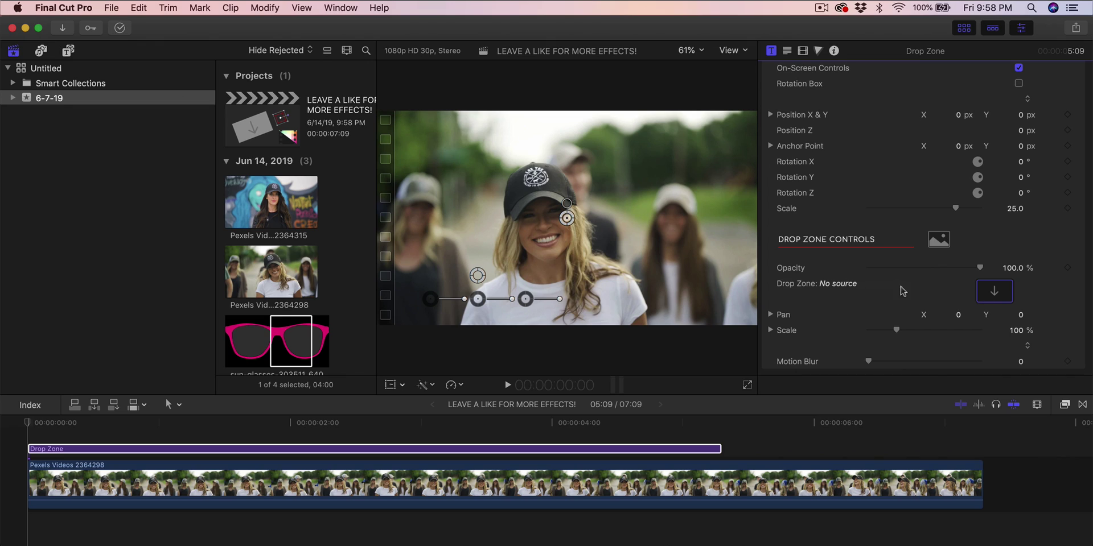
pyautogui.click(996, 296)
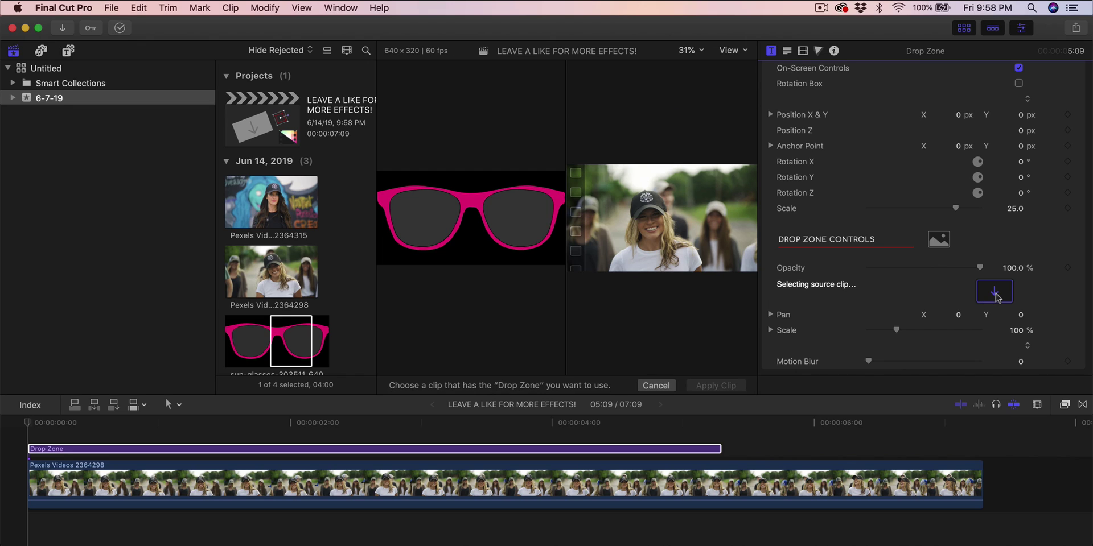
pyautogui.click(286, 329)
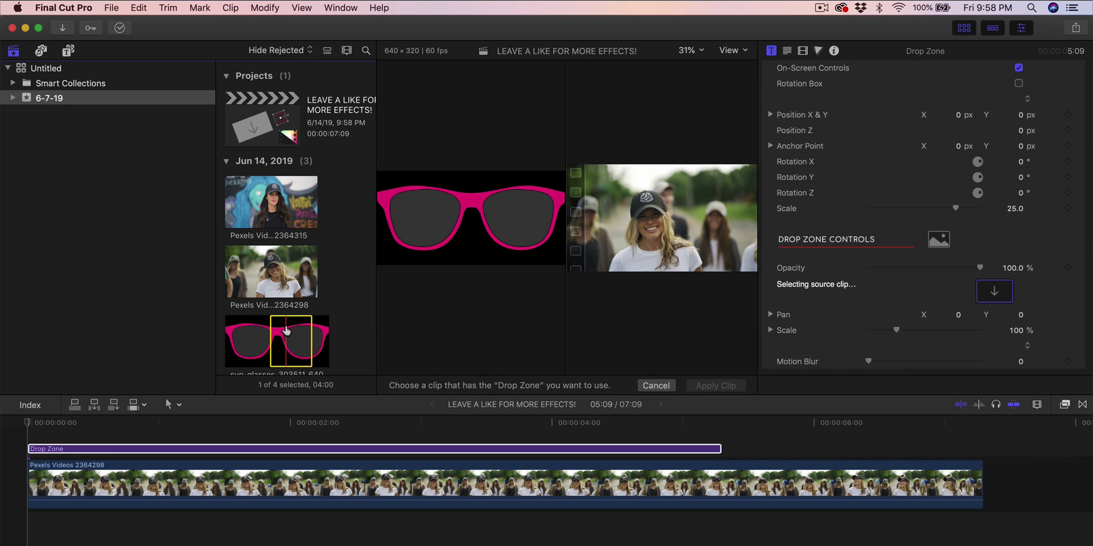
pyautogui.click(715, 386)
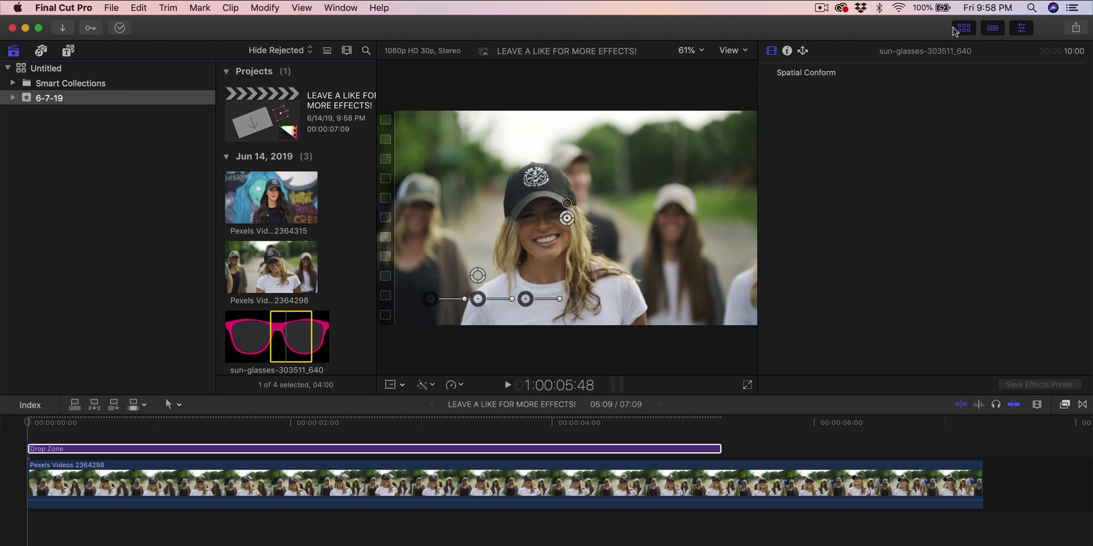
pyautogui.press('ctrl+super+1')
pyautogui.scroll(-5, 772, 320)
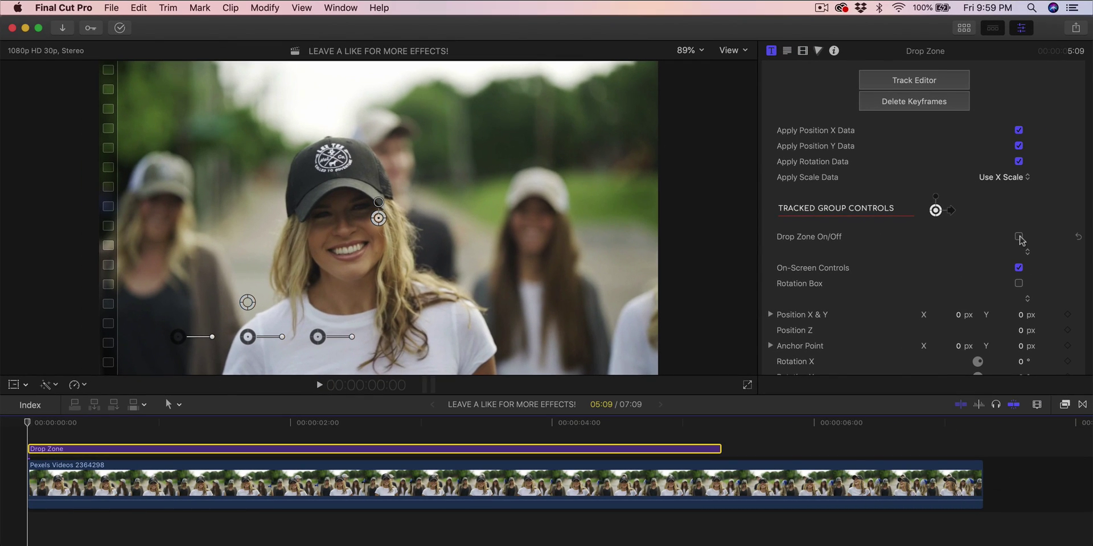
# Turn Drop Zone on and fit the sunglasses over her eyes at about 20% scale
pyautogui.click(1018, 237)
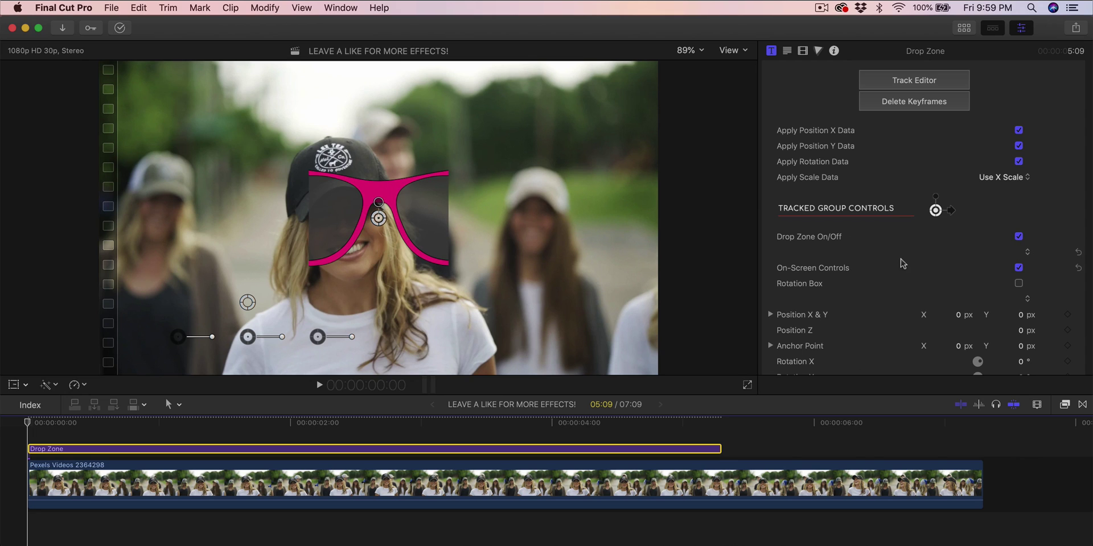
pyautogui.scroll(-5, 882, 272)
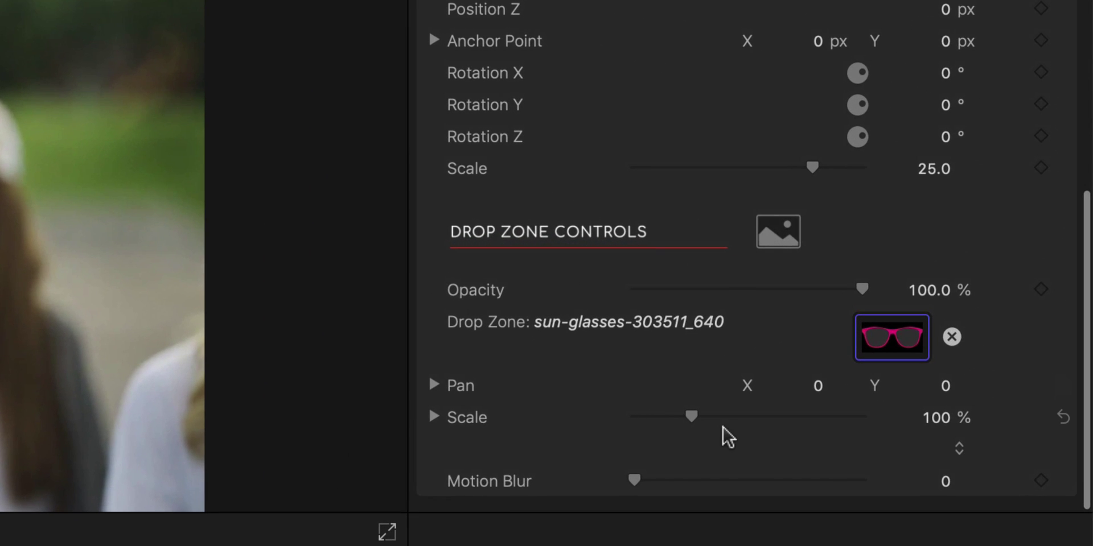
pyautogui.moveTo(695, 420); pyautogui.dragTo(425, 357)
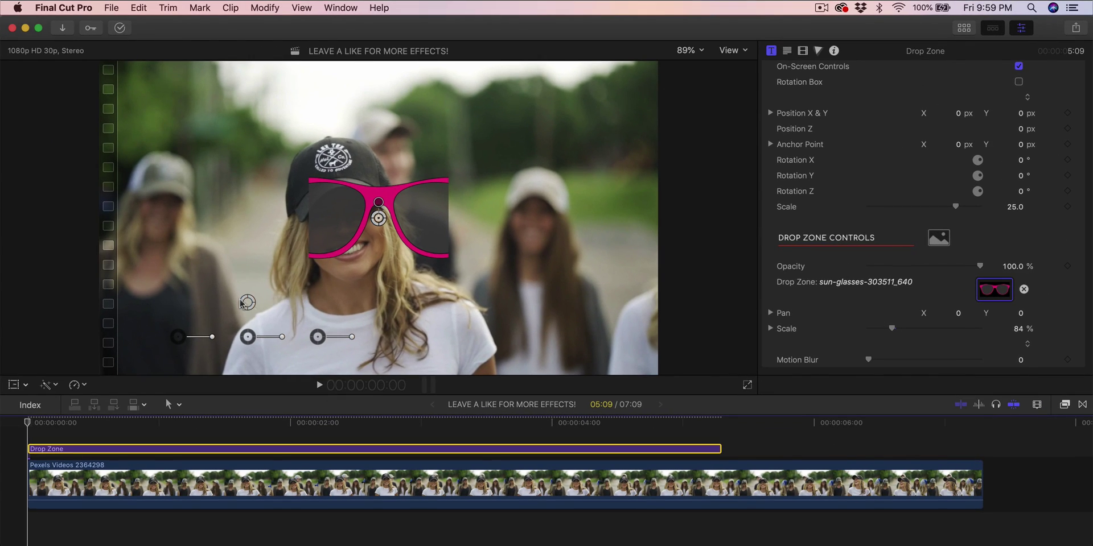
pyautogui.moveTo(247, 302); pyautogui.dragTo(191, 328)
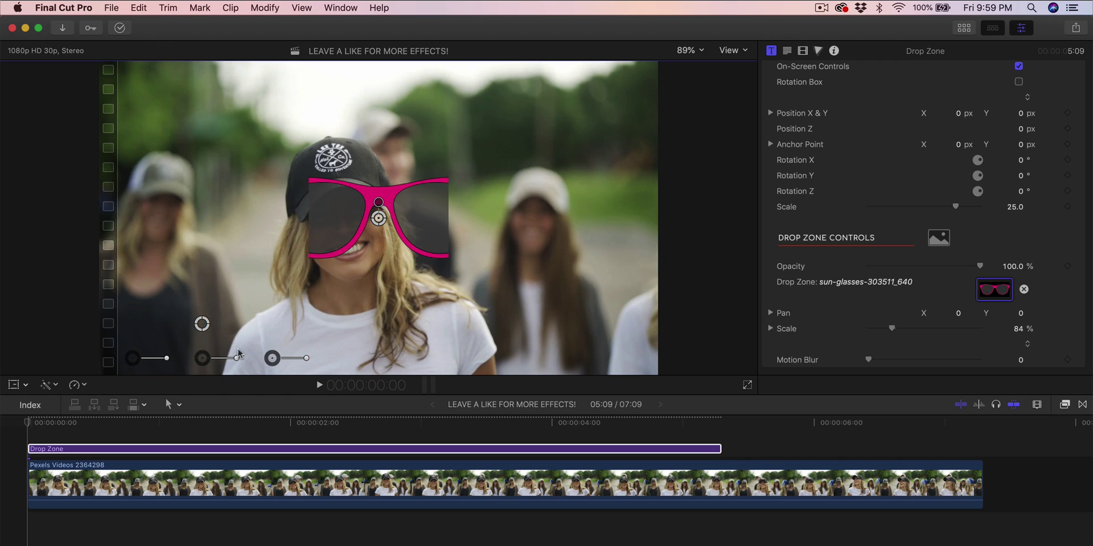
pyautogui.moveTo(376, 219); pyautogui.dragTo(344, 224)
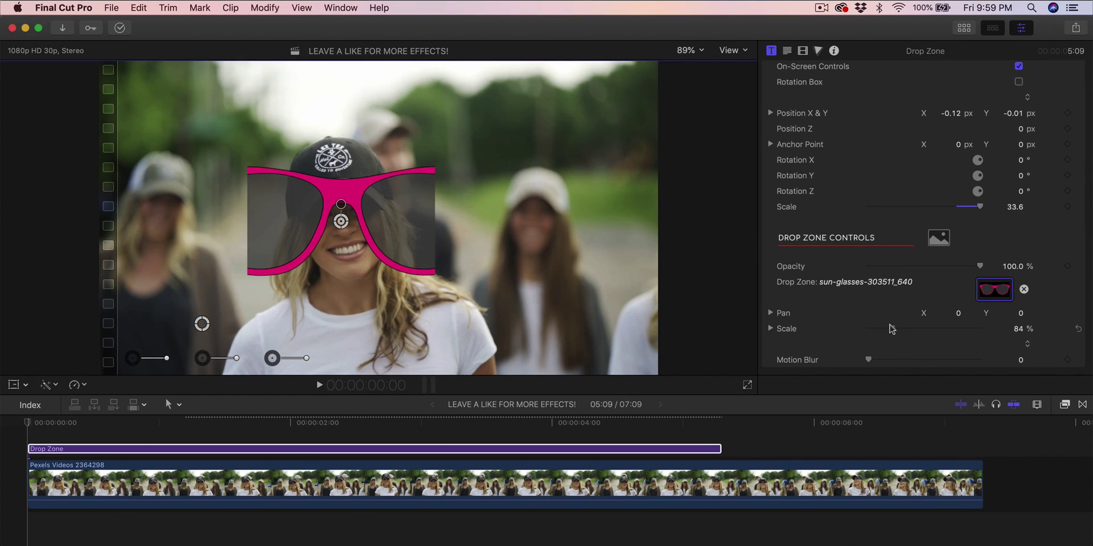
pyautogui.moveTo(889, 328); pyautogui.dragTo(873, 331)
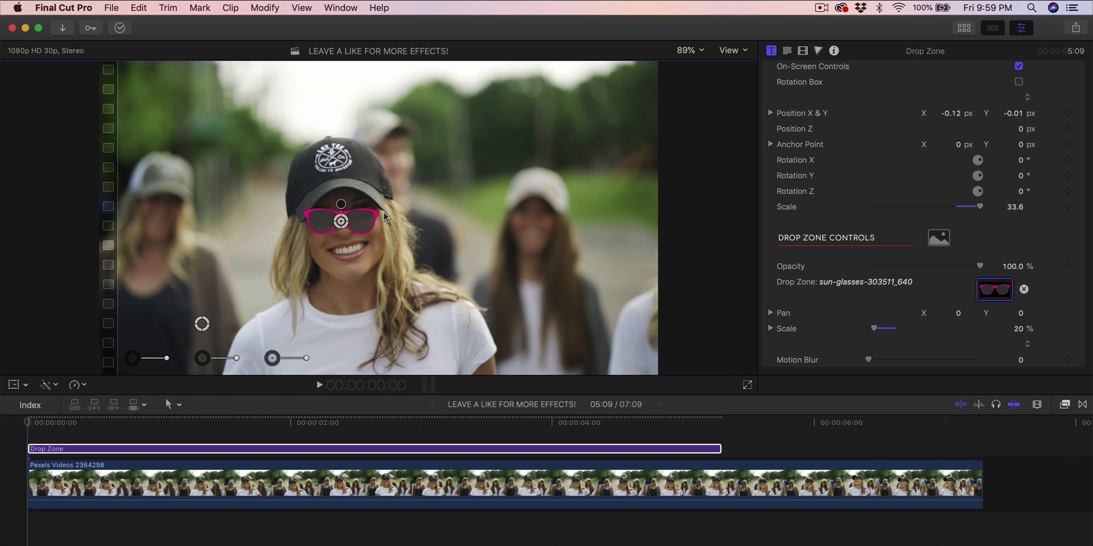
pyautogui.moveTo(339, 206); pyautogui.dragTo(340, 203)
pyautogui.moveTo(306, 359); pyautogui.dragTo(308, 359)
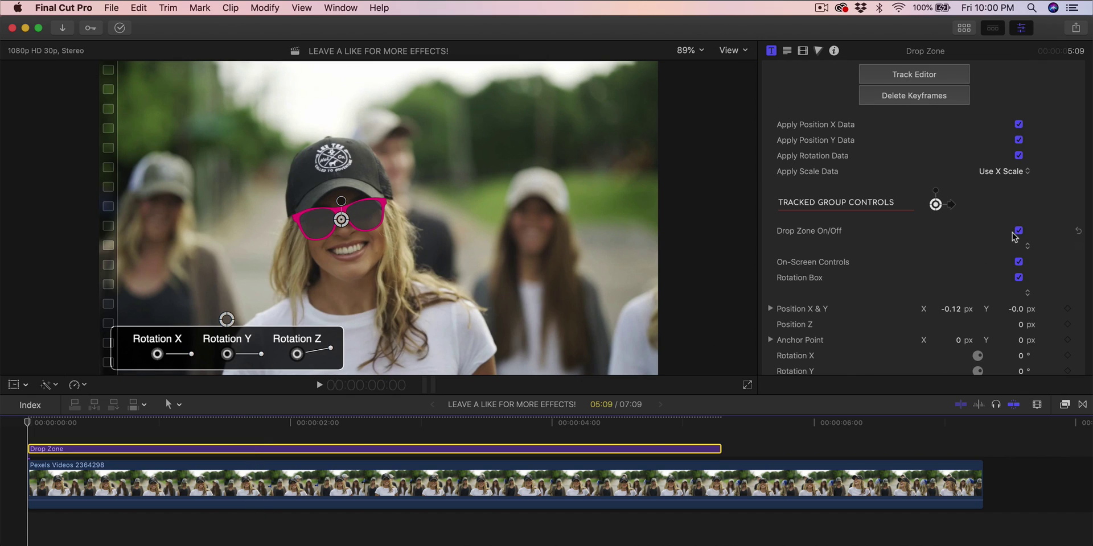
# Uncheck Drop Zone On/Off so the sunglasses are hidden
pyautogui.scroll(3, 1015, 237)
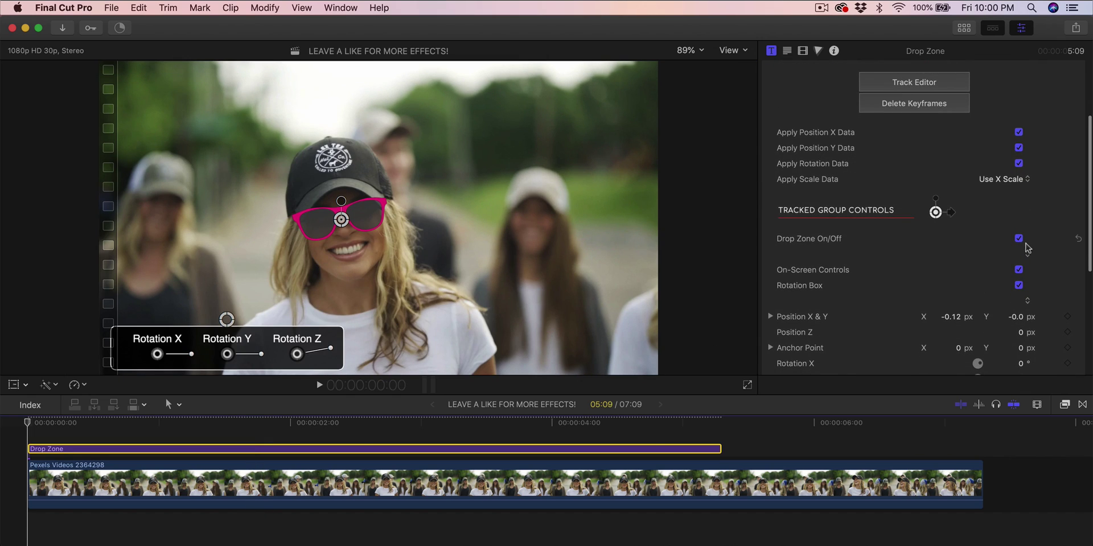
pyautogui.click(1019, 239)
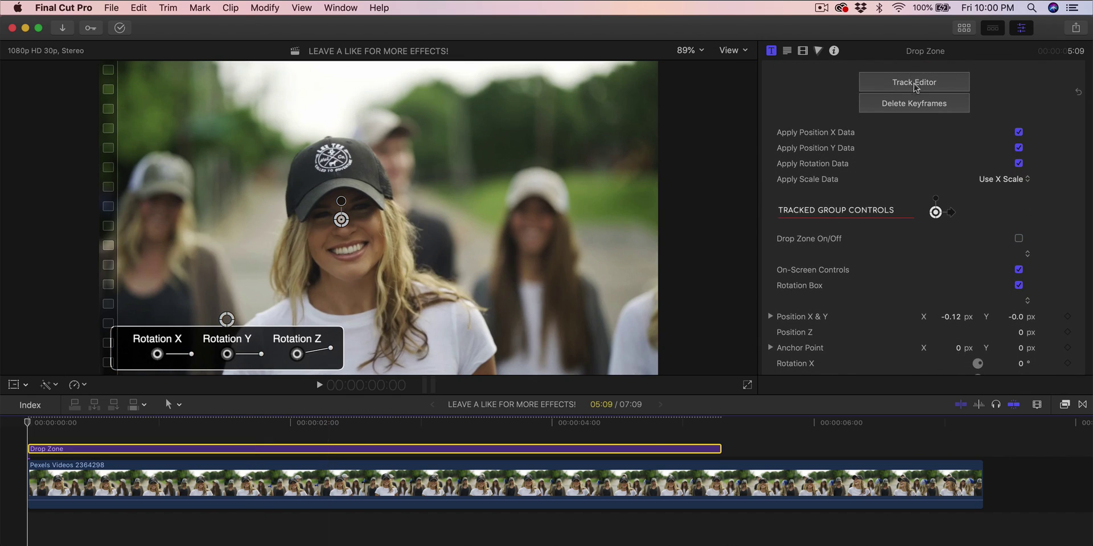
pyautogui.scroll(2, 899, 91)
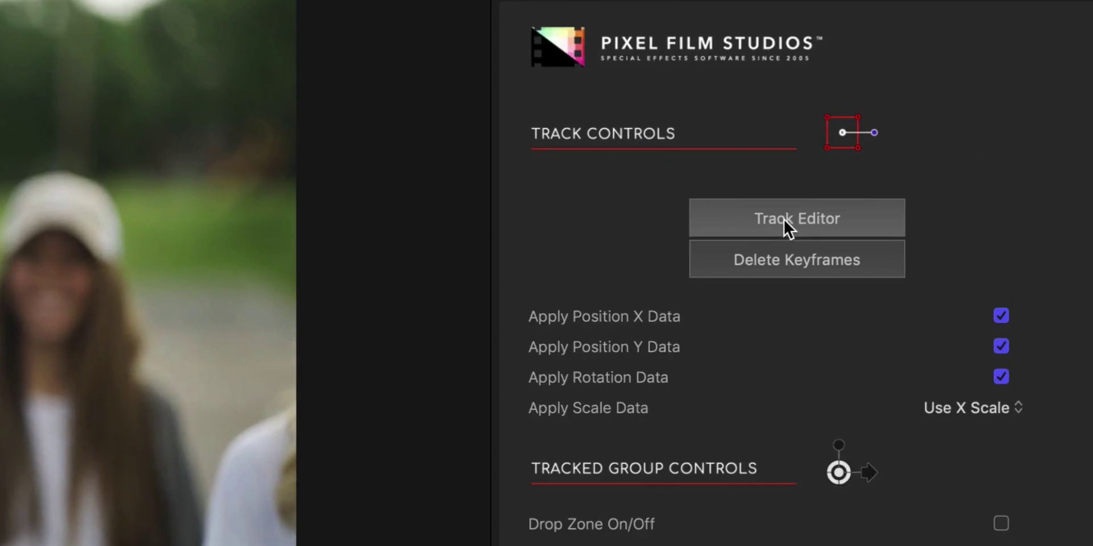
# Open the Auto-Tracker from Track Editor and try the rectangle and ellipse tracking shapes
pyautogui.click(785, 219)
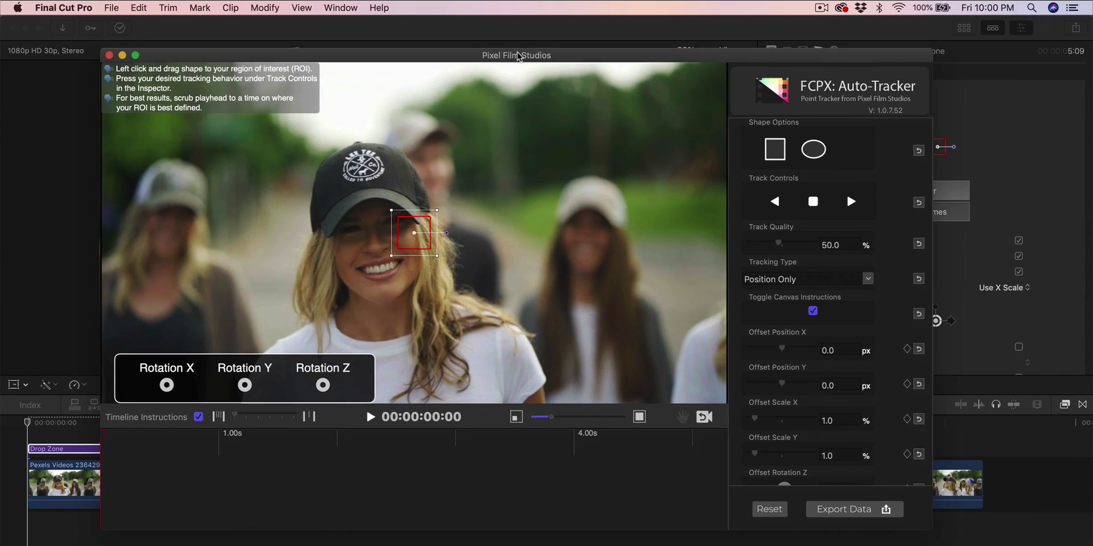
pyautogui.moveTo(518, 55); pyautogui.dragTo(512, 42)
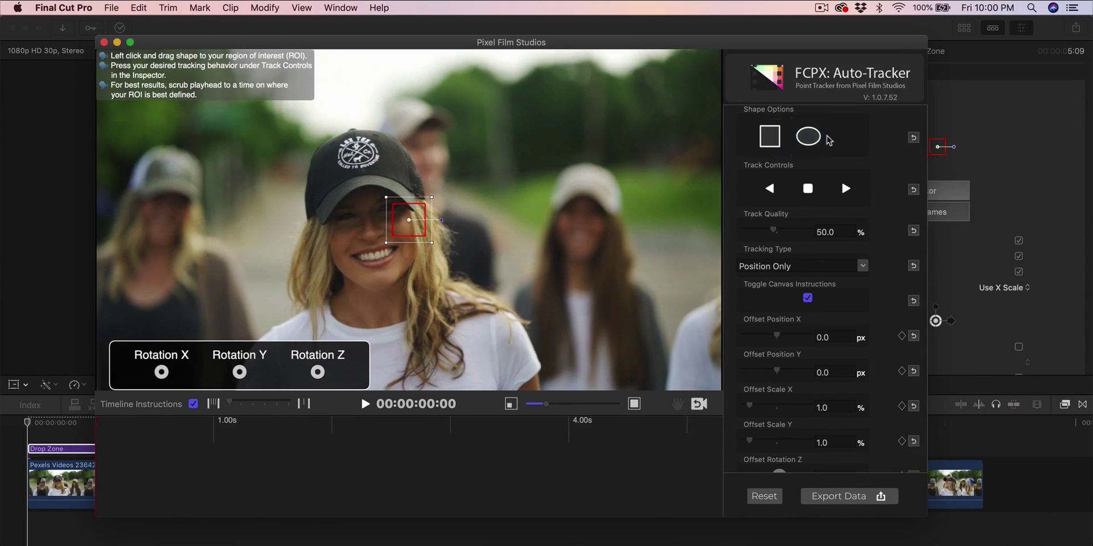
pyautogui.click(820, 137)
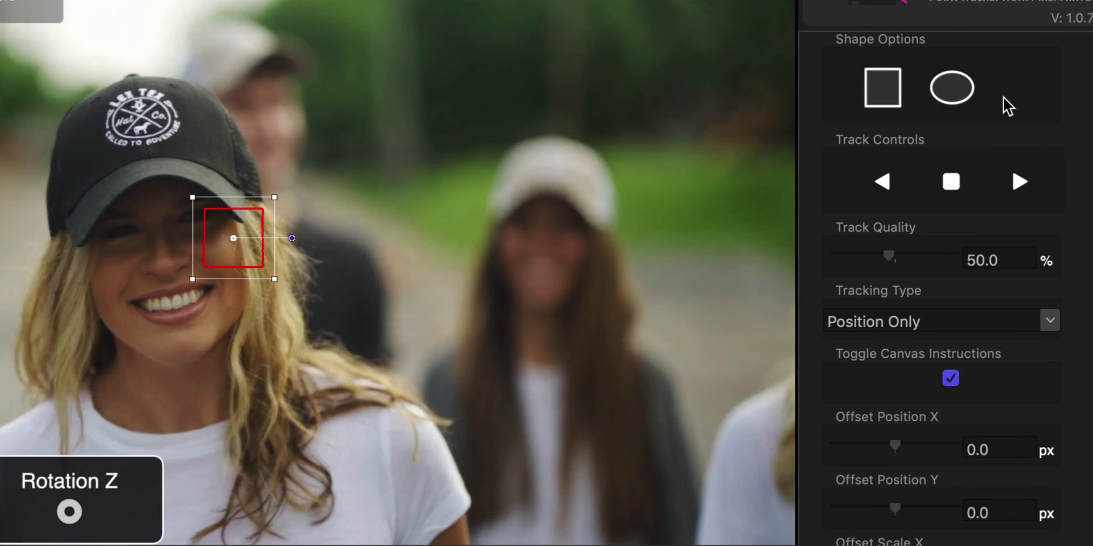
pyautogui.click(885, 92)
pyautogui.click(952, 93)
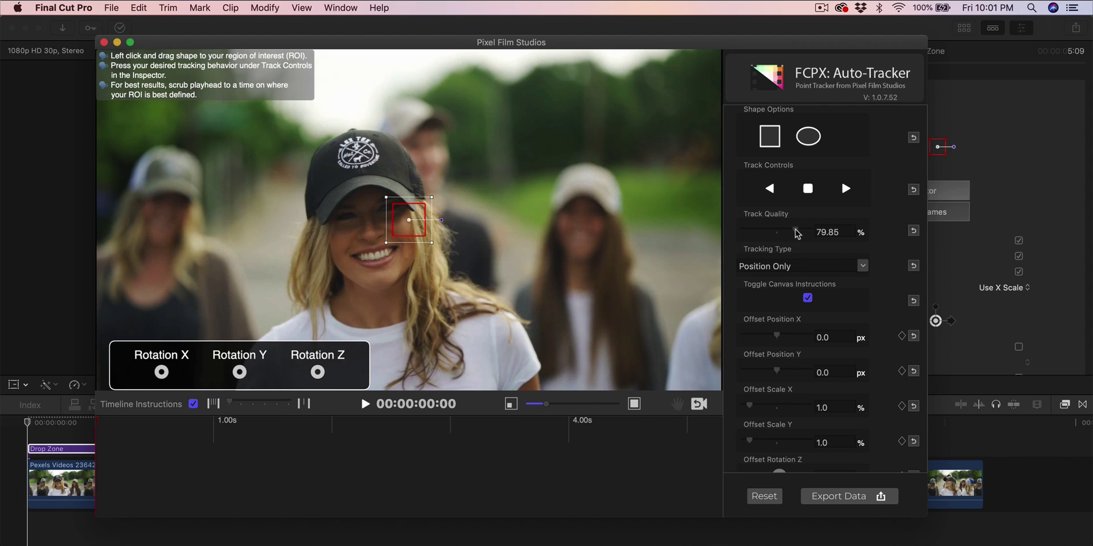
# Set Track Quality to 80% and Tracking Type to Position + Scale + Rotation
pyautogui.moveTo(811, 233); pyautogui.dragTo(804, 234)
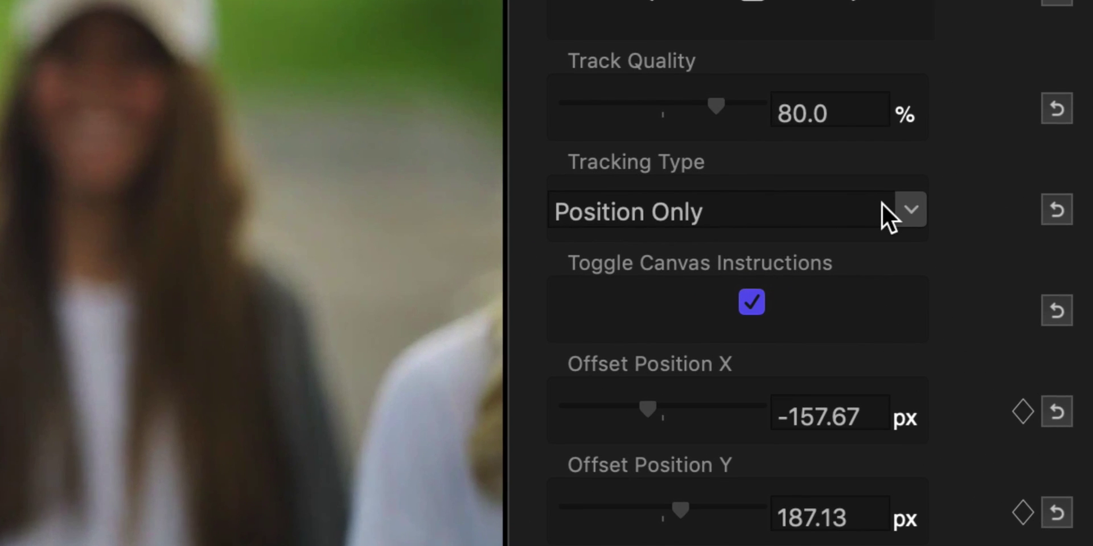
pyautogui.click(921, 208)
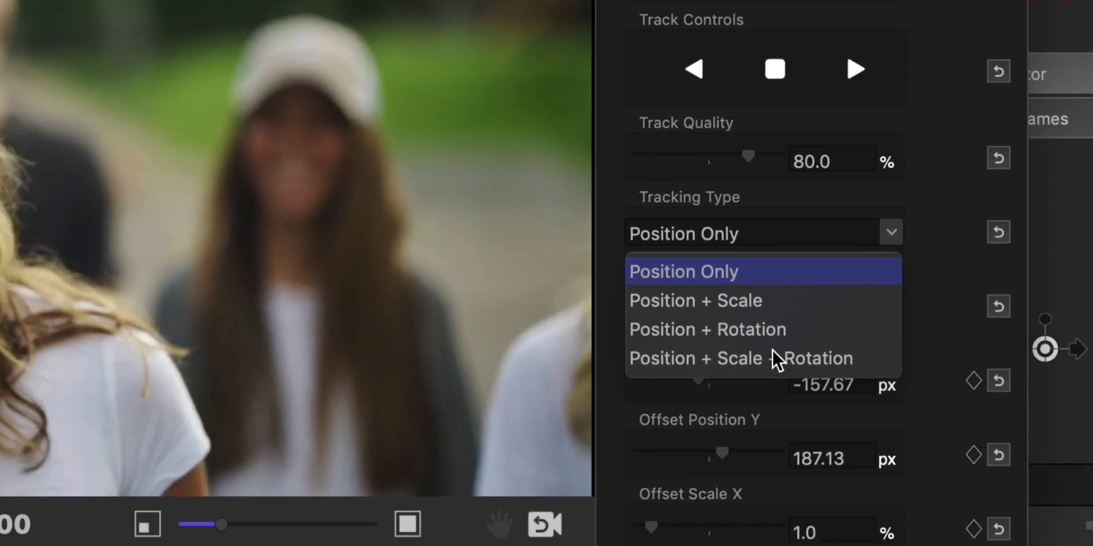
pyautogui.click(750, 382)
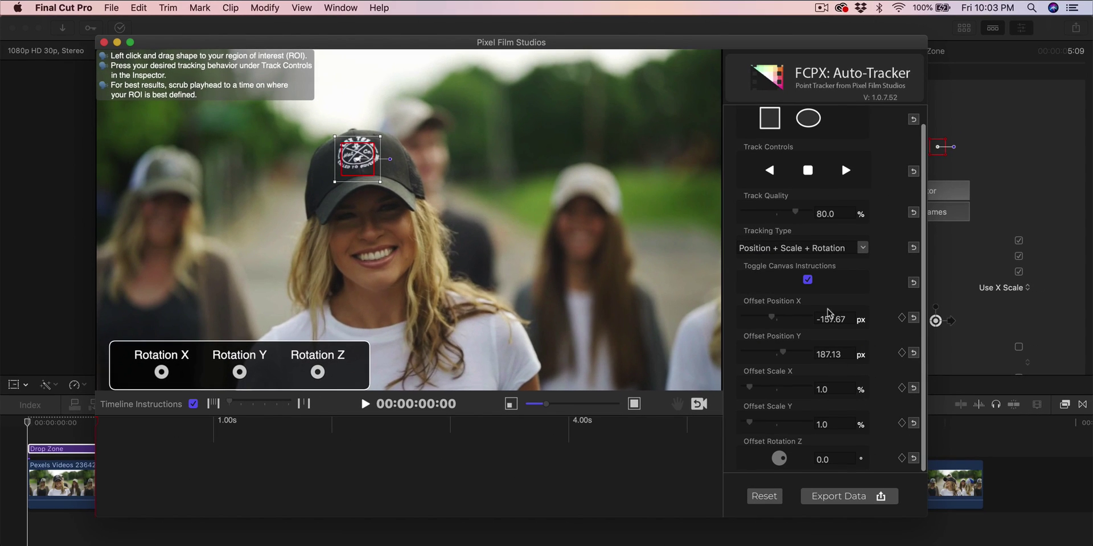
# Track the cap logo forward through all frames, then zoom in on the resulting keyframes
pyautogui.click(845, 171)
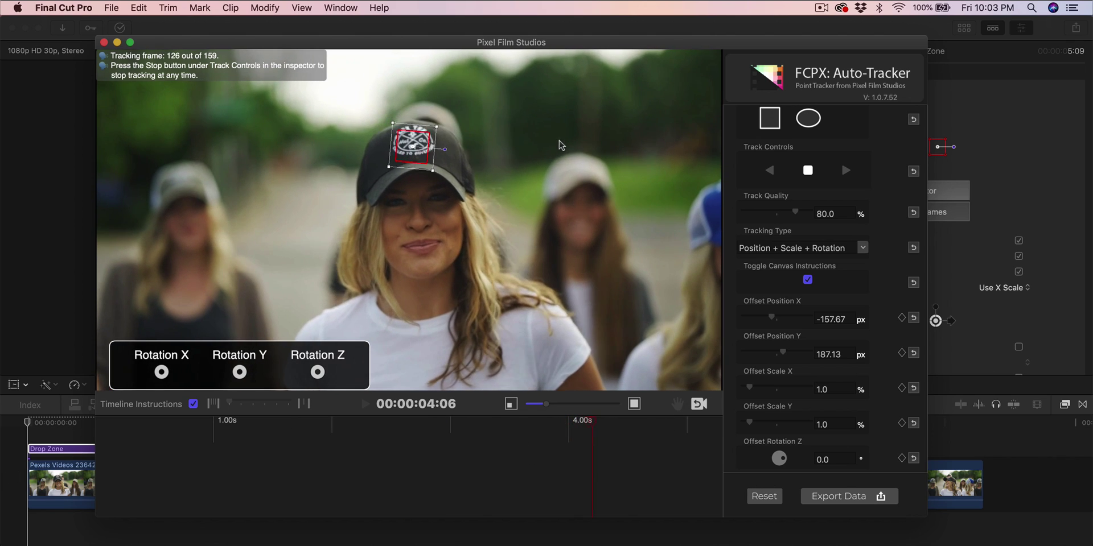
pyautogui.click(808, 171)
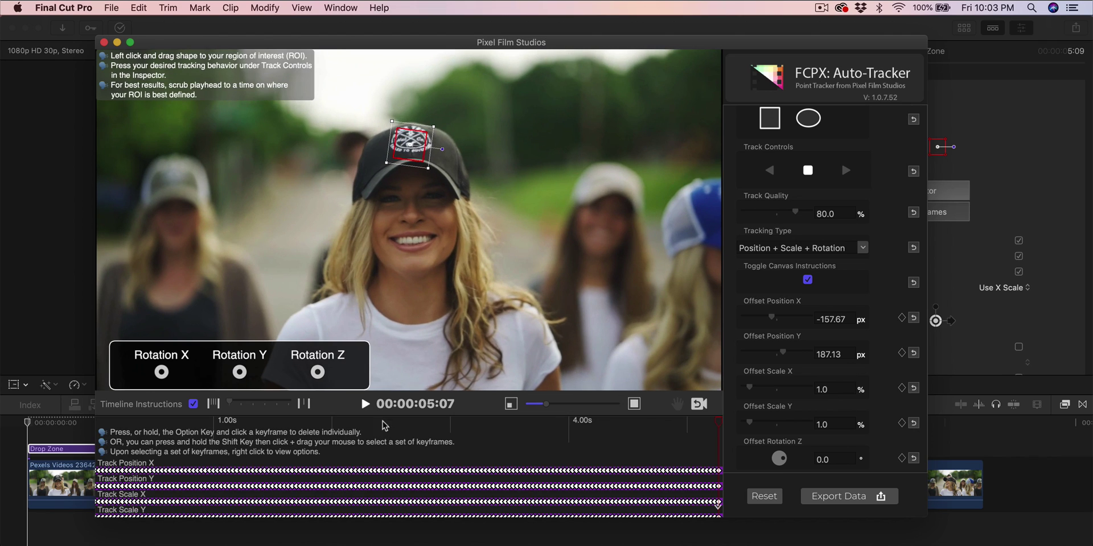
pyautogui.moveTo(238, 410)
pyautogui.mouseDown()
pyautogui.moveTo(278, 407)
pyautogui.moveTo(230, 406)
pyautogui.mouseUp()
# Export the tracking data to the Drop Zone title and scrub mid-clip to verify it follows her cap
pyautogui.click(828, 498)
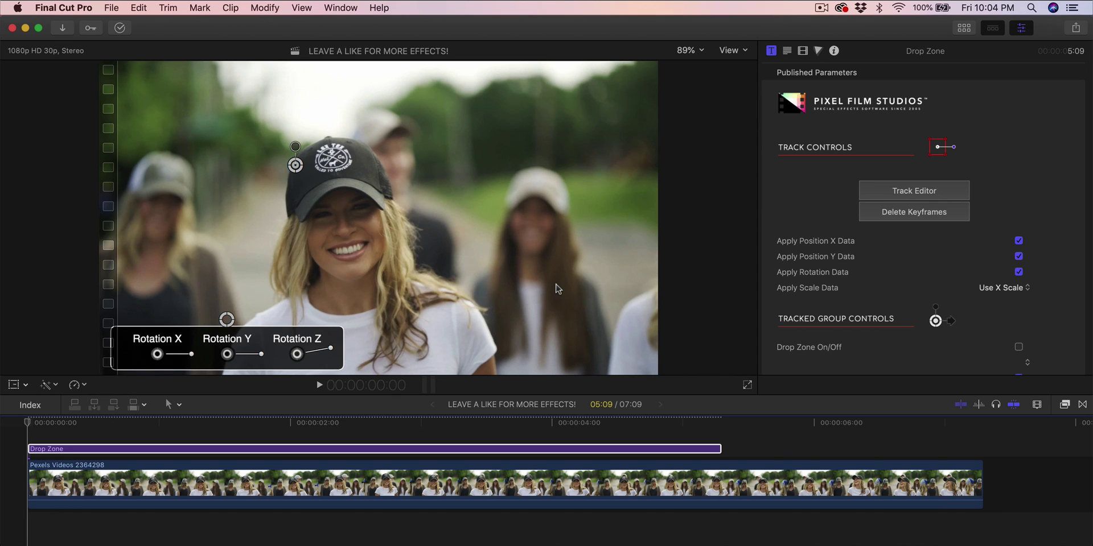
pyautogui.moveTo(27, 424); pyautogui.dragTo(17, 445)
pyautogui.scroll(-5, 963, 278)
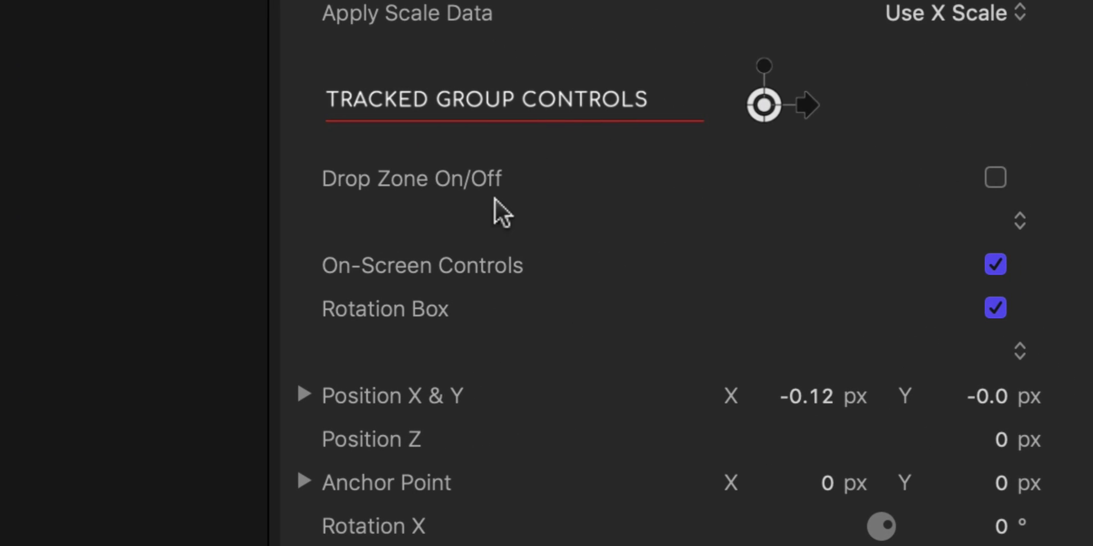
# Re-enable the sunglasses drop zone, place them over her eyes, and play back to check tracking
pyautogui.click(997, 178)
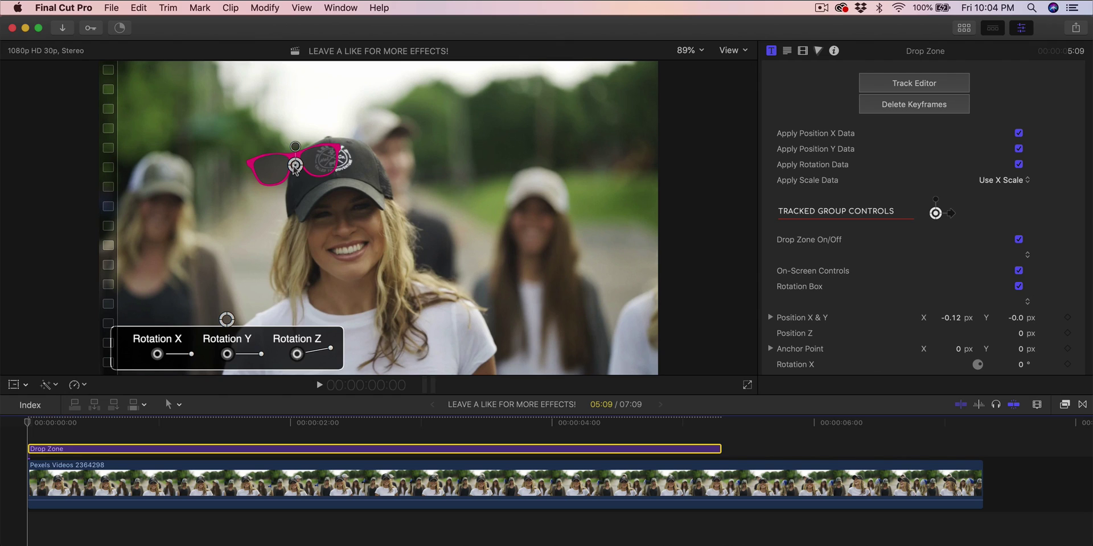
pyautogui.moveTo(294, 166); pyautogui.dragTo(343, 218)
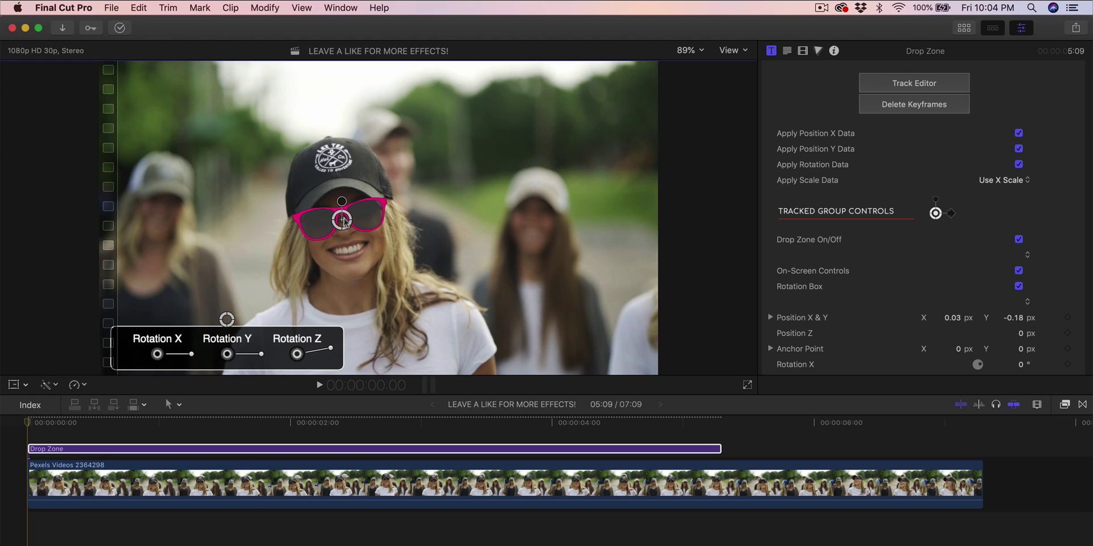
pyautogui.click(29, 424)
pyautogui.press('space')
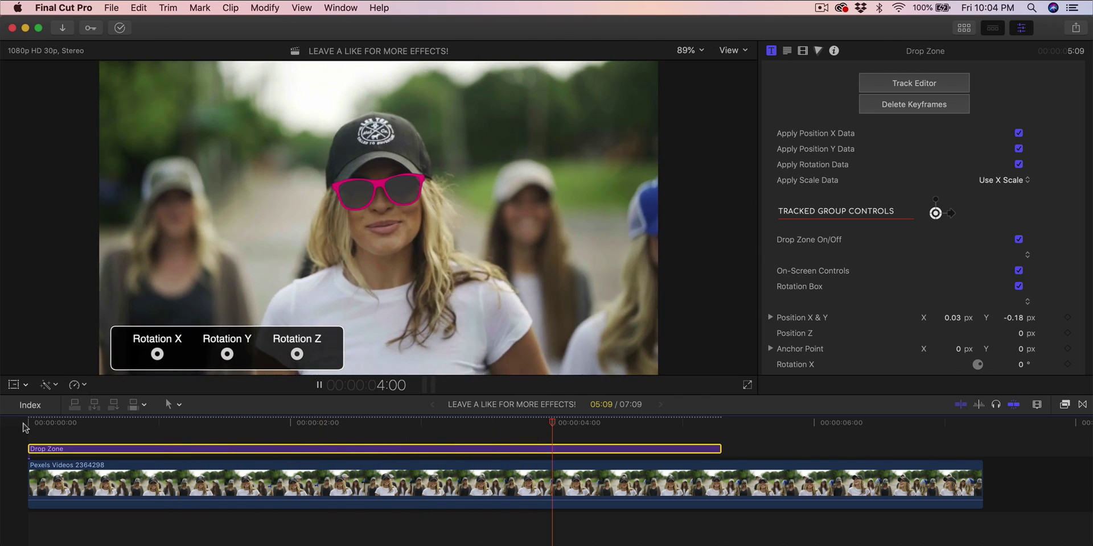
pyautogui.press('space')
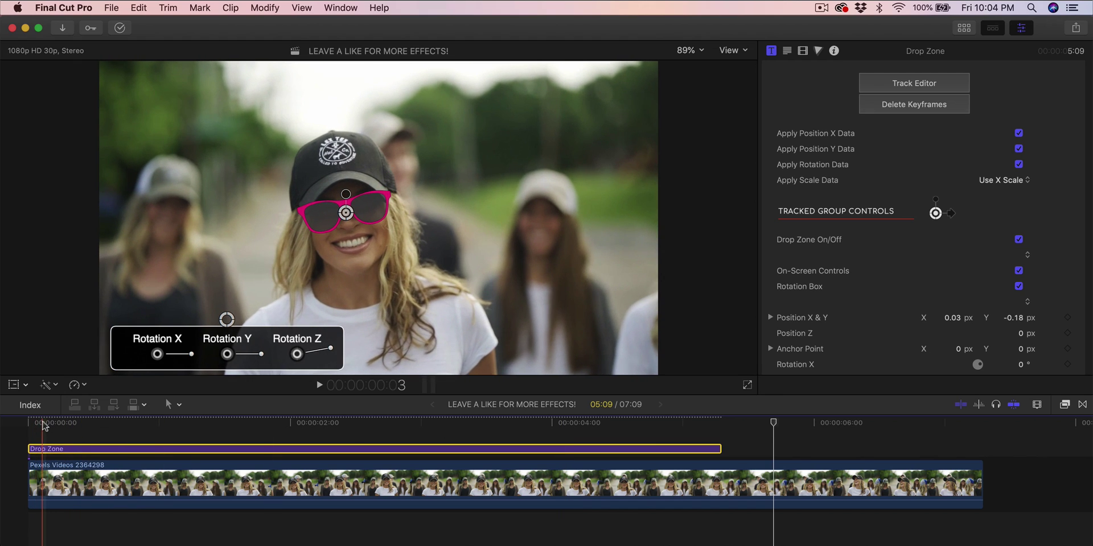
# Return the playhead to the first frame and hide the on-screen rotation box
pyautogui.click(78, 424)
pyautogui.moveTo(78, 424); pyautogui.dragTo(27, 424)
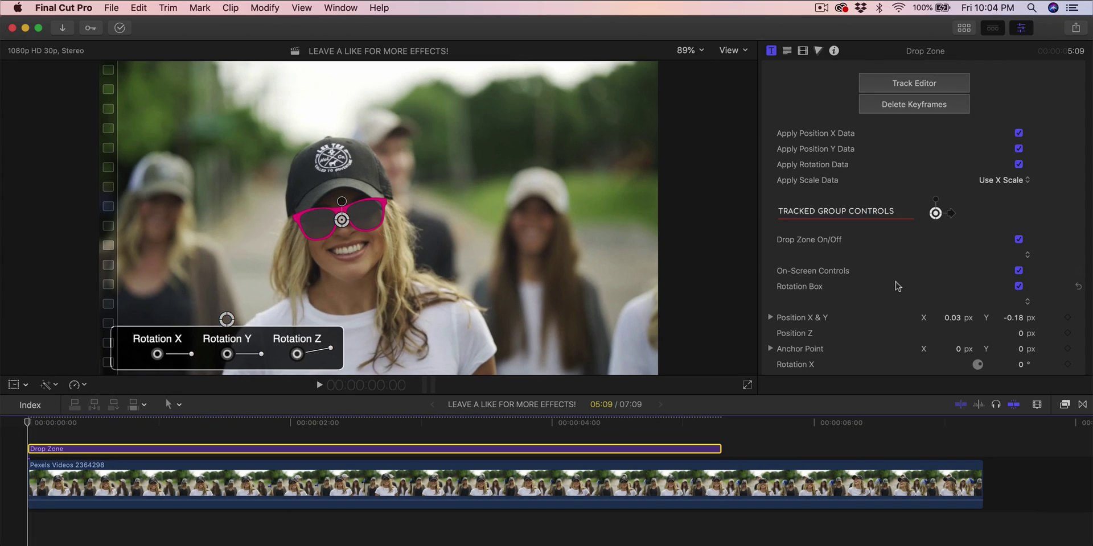
pyautogui.scroll(-3, 897, 286)
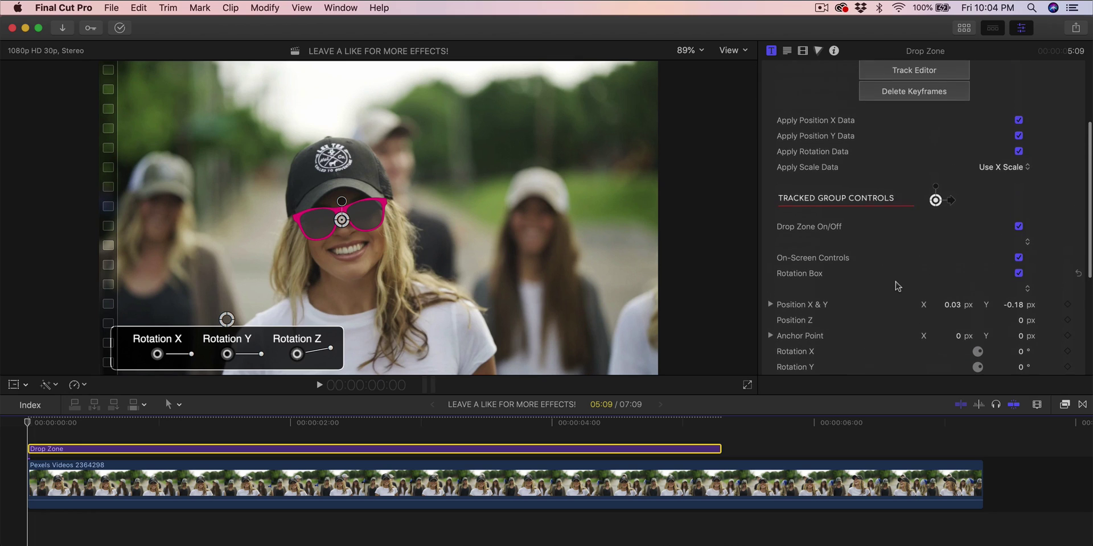
pyautogui.click(1024, 275)
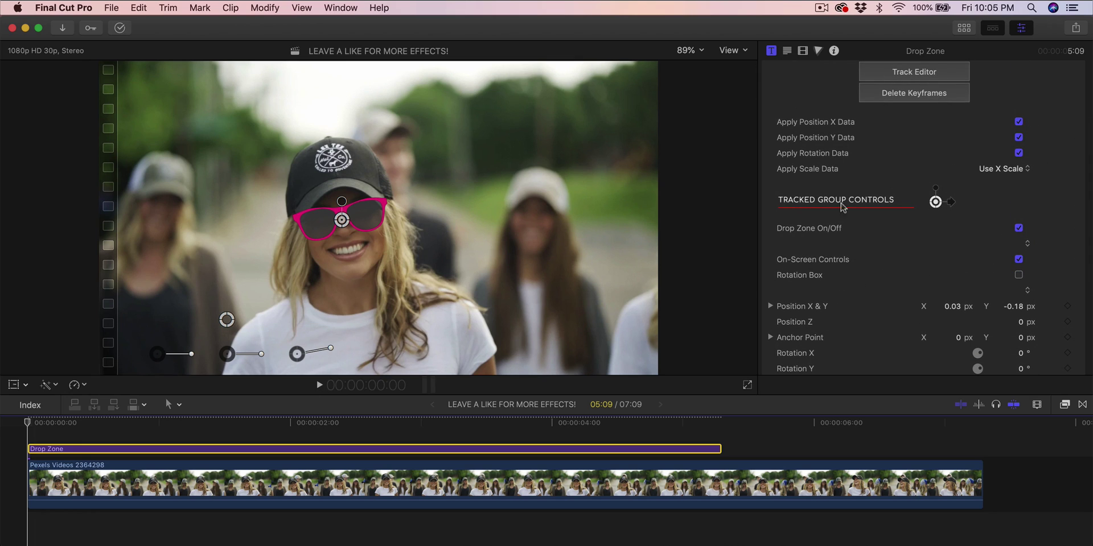
pyautogui.scroll(-5, 854, 239)
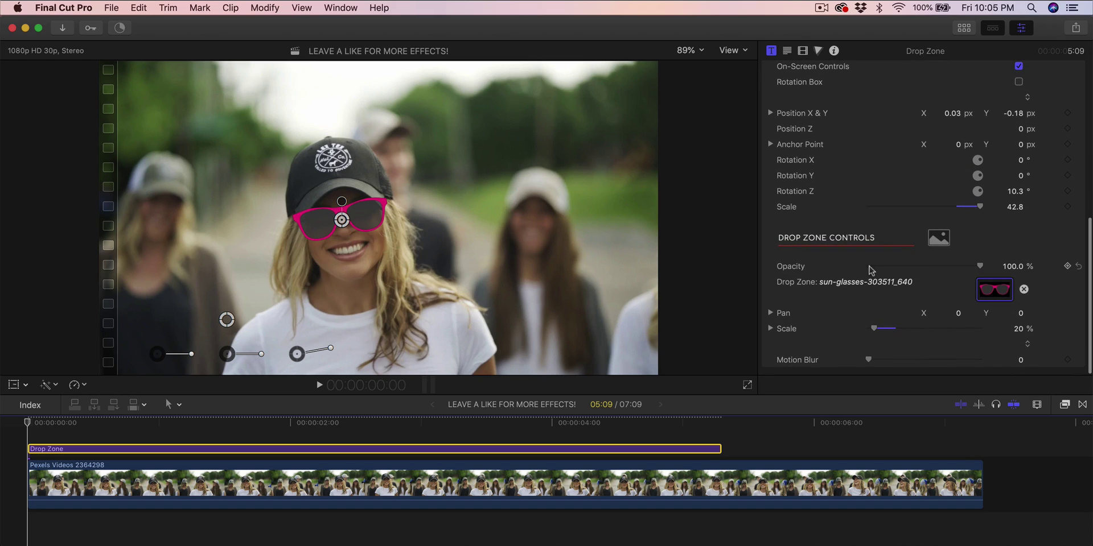
pyautogui.scroll(3, 858, 254)
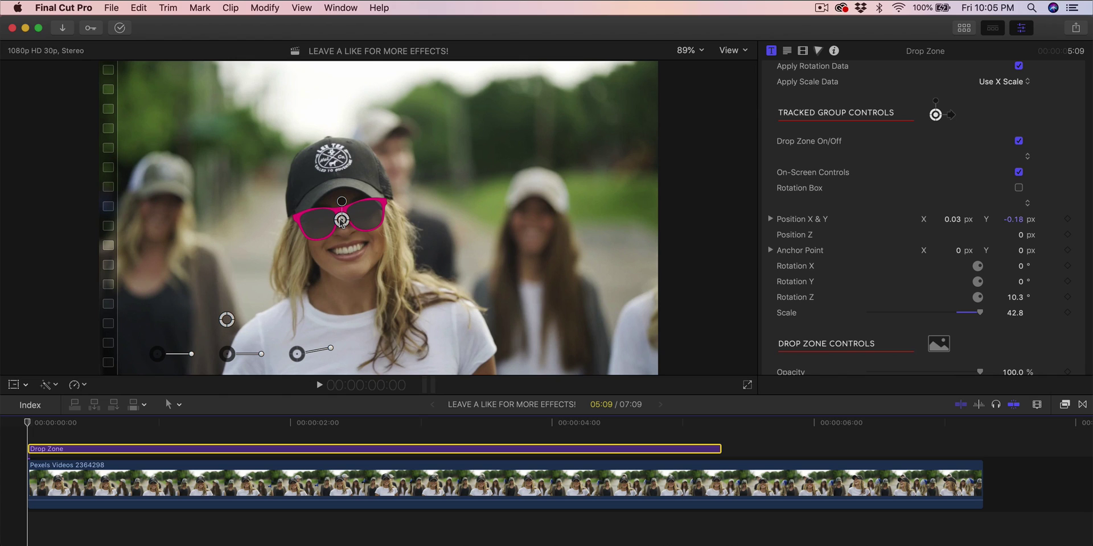
# Push the sunglasses up to the top edge of the frame and set a Position keyframe there
pyautogui.moveTo(342, 220); pyautogui.dragTo(339, 43)
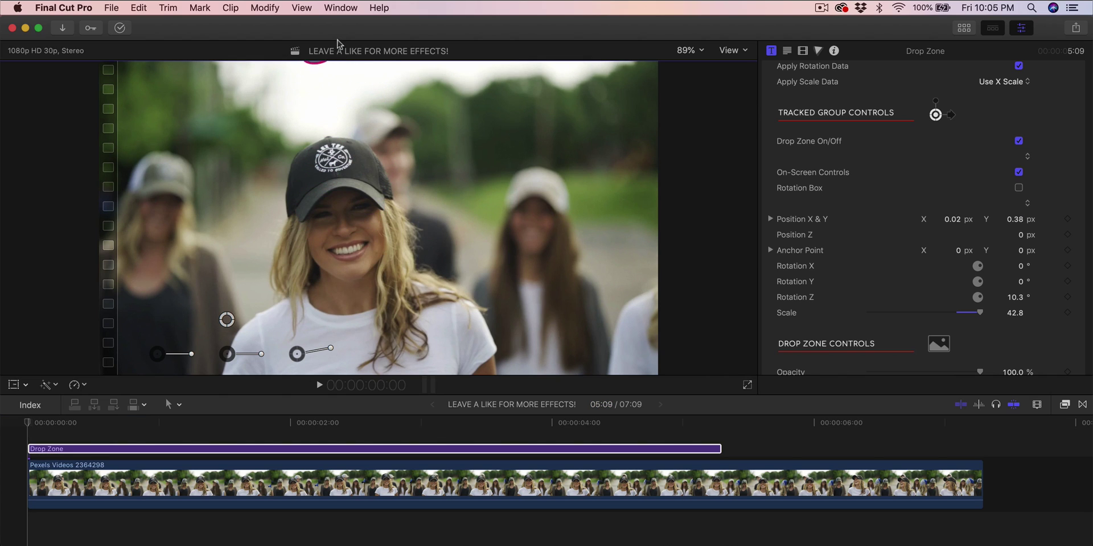
pyautogui.press('super+z')
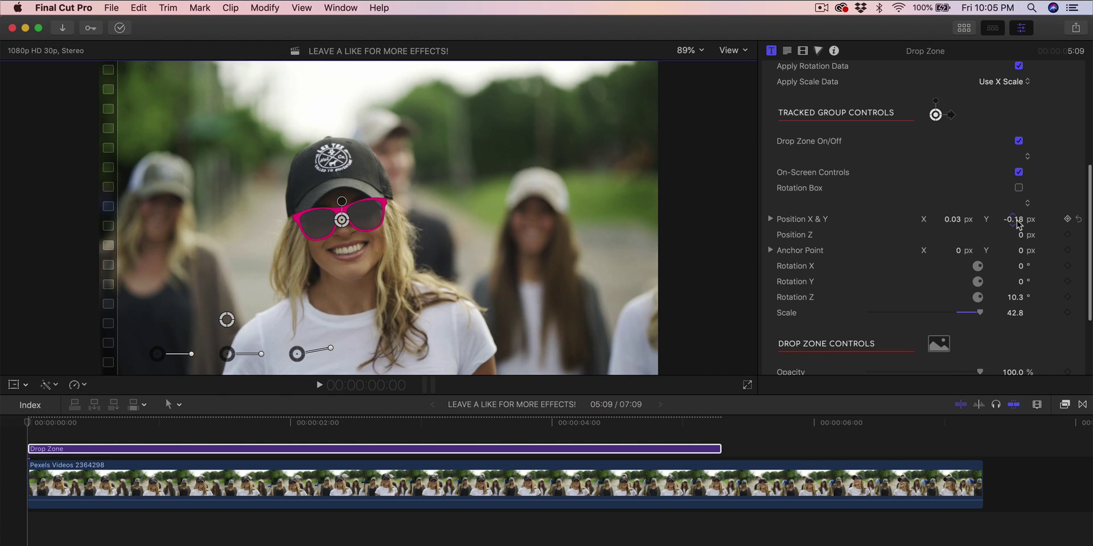
pyautogui.press('shift+super+z')
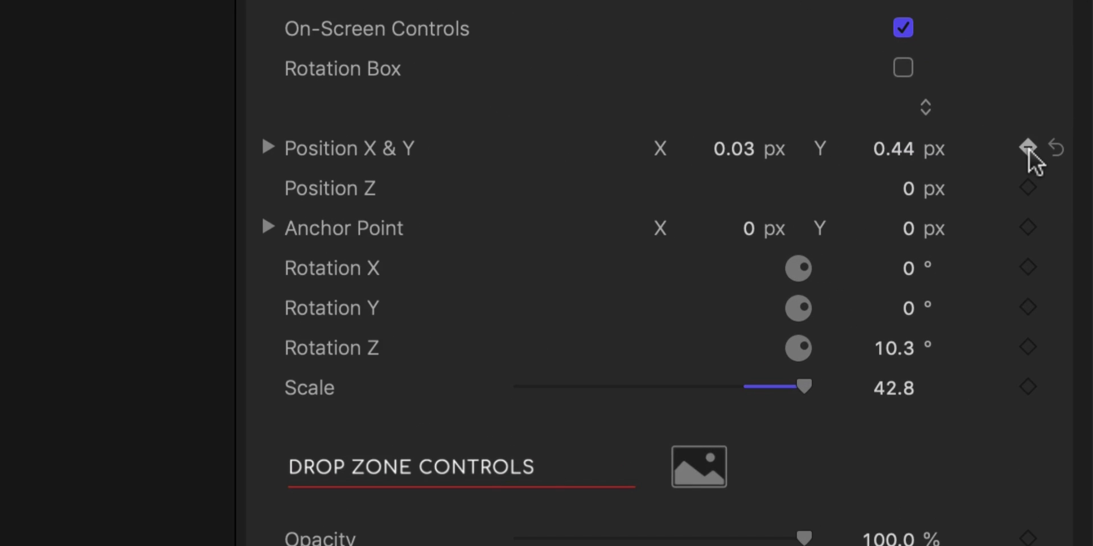
pyautogui.click(1067, 218)
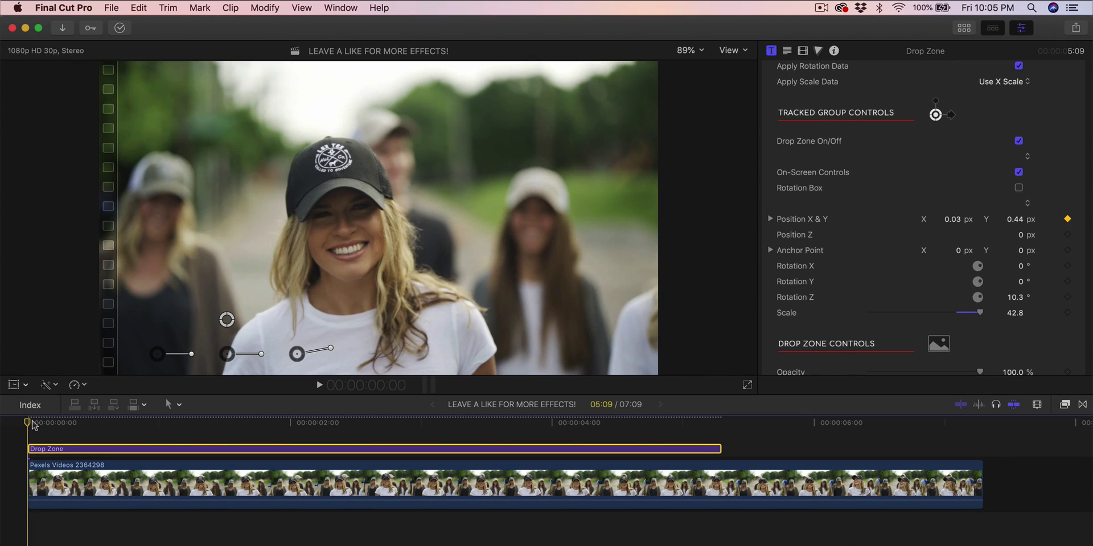
pyautogui.press('space')
pyautogui.press('space')
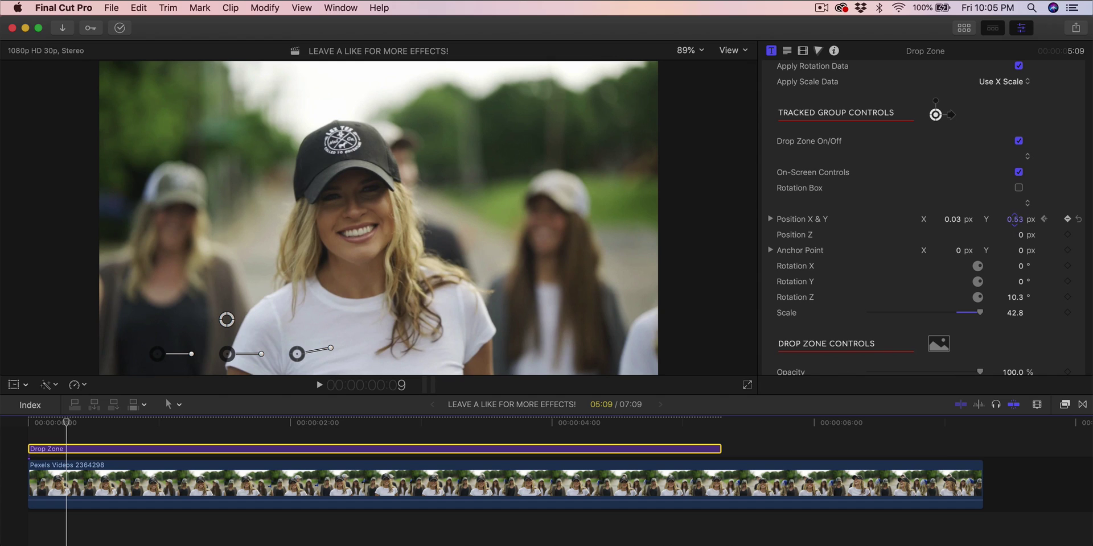
# Bring the sunglasses down onto her eyes (0.03, -0.19 px), then replay the drop-in to about 4:09
pyautogui.moveTo(1014, 219)
pyautogui.mouseDown()
pyautogui.moveTo(1013, 234)
pyautogui.moveTo(1014, 219)
pyautogui.mouseUp()
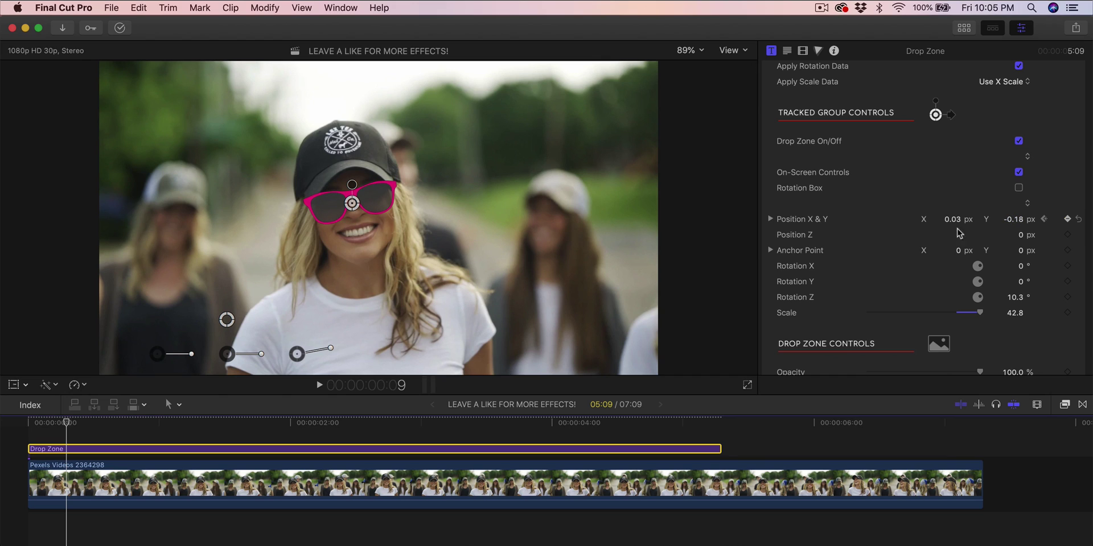
pyautogui.click(353, 207)
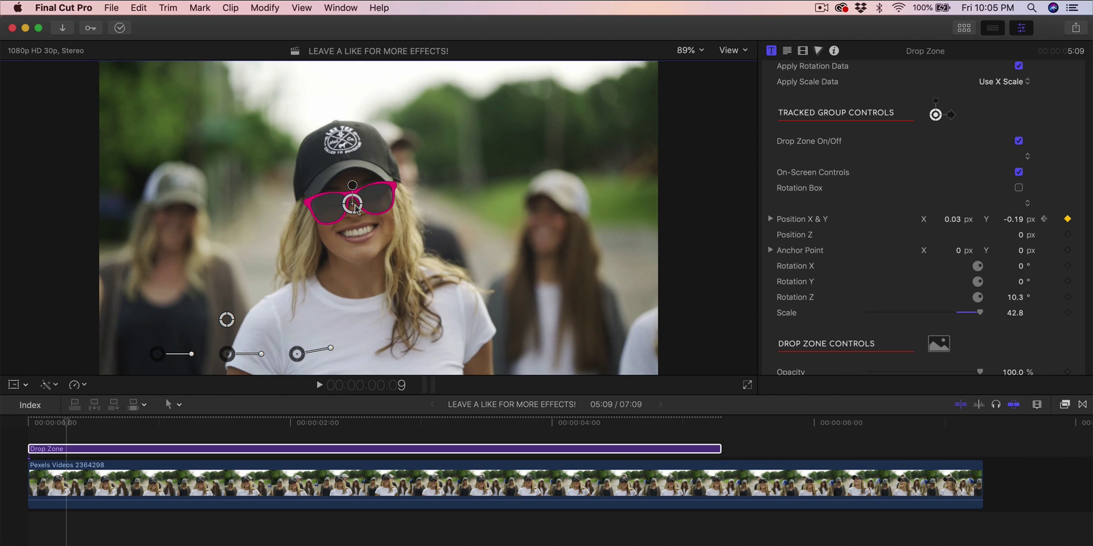
pyautogui.click(39, 423)
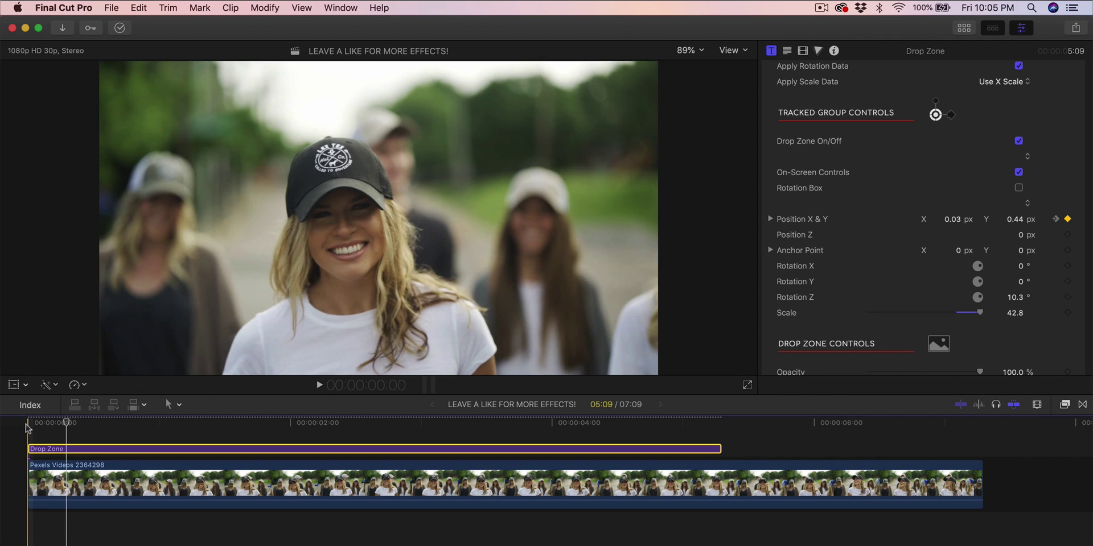
pyautogui.press('space')
pyautogui.press('space')
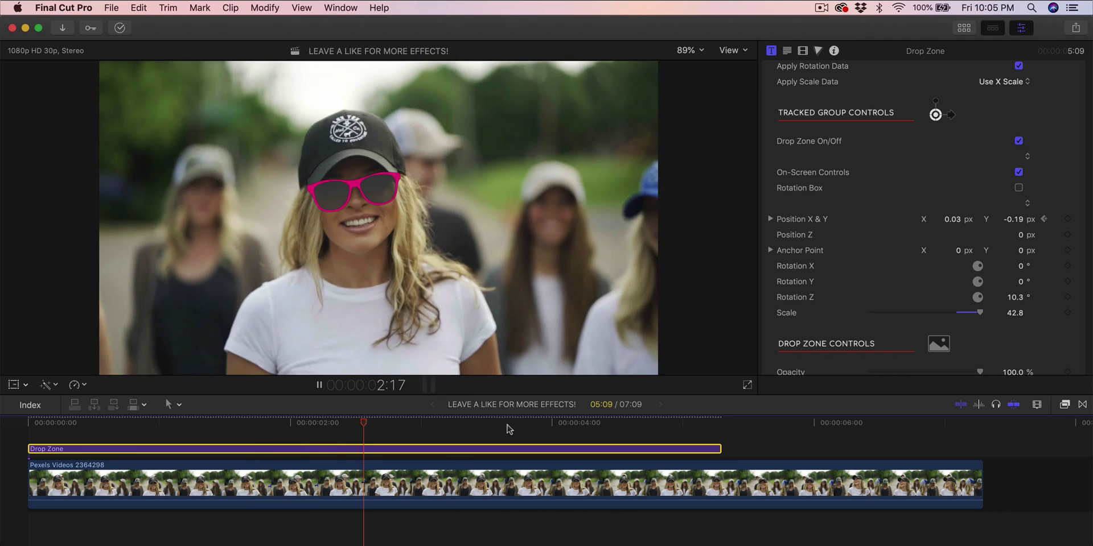
pyautogui.moveTo(569, 422); pyautogui.dragTo(691, 433)
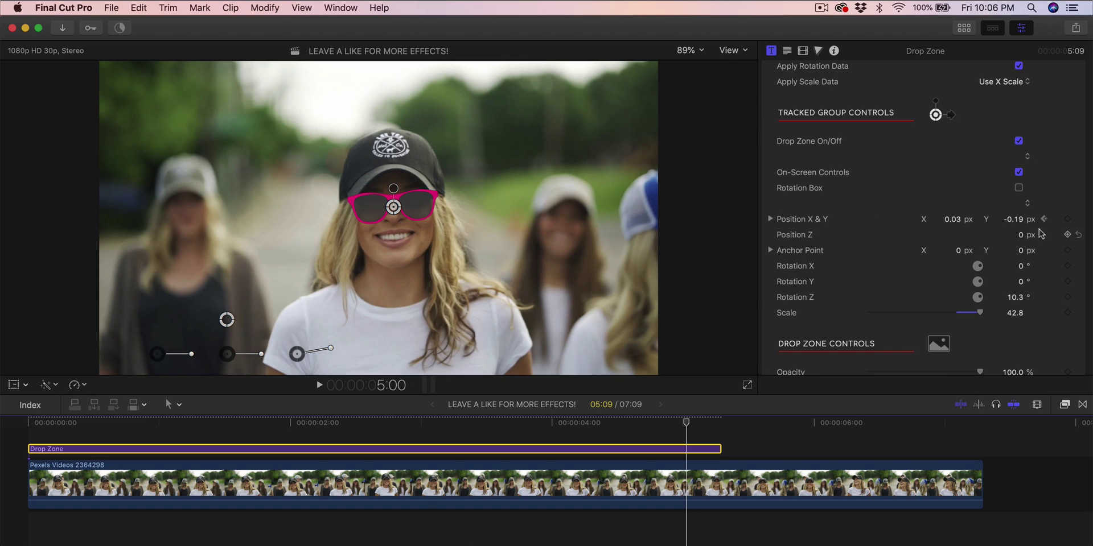
# Keyframe the sunglasses' position at 5:00 and keep Y at -0.19 at the drop zone's end
pyautogui.click(1067, 219)
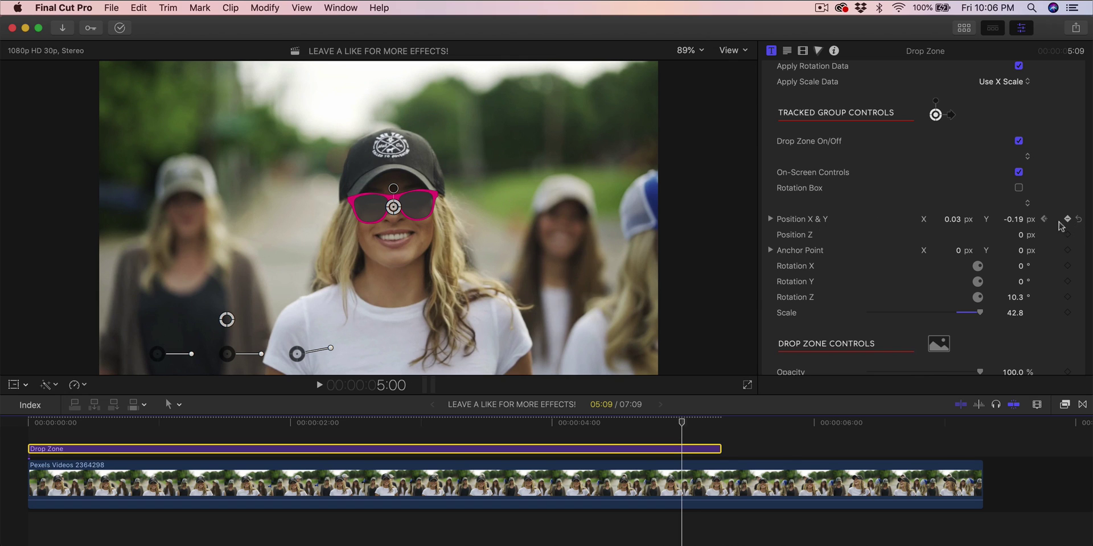
pyautogui.moveTo(686, 426); pyautogui.dragTo(721, 422)
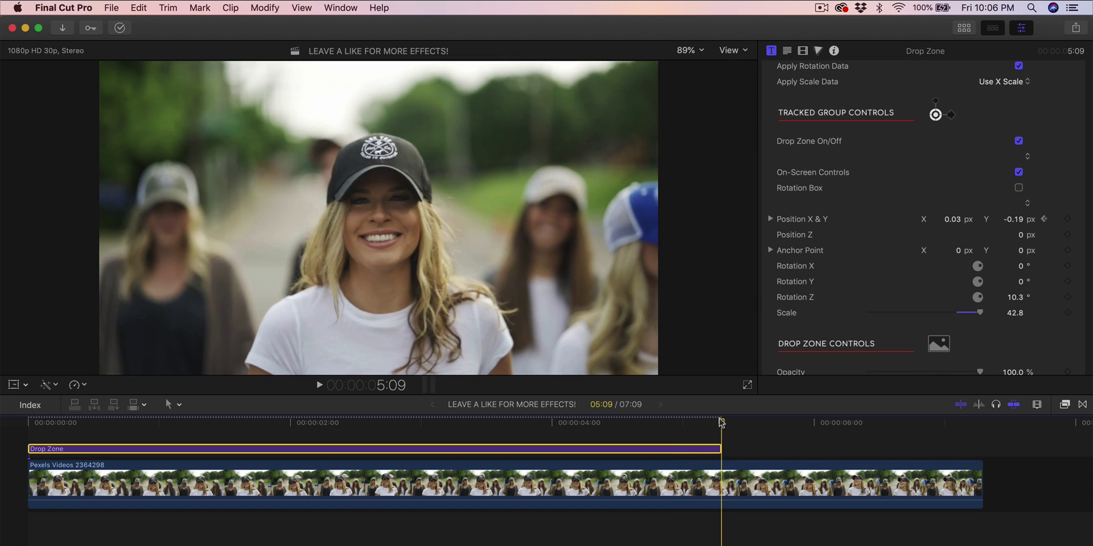
pyautogui.click(1012, 221)
pyautogui.write('-0.19')
pyautogui.press('Tab')
# Slide the sunglasses off the left edge of the frame, to -1.15, -0.38 px
pyautogui.press('Left')
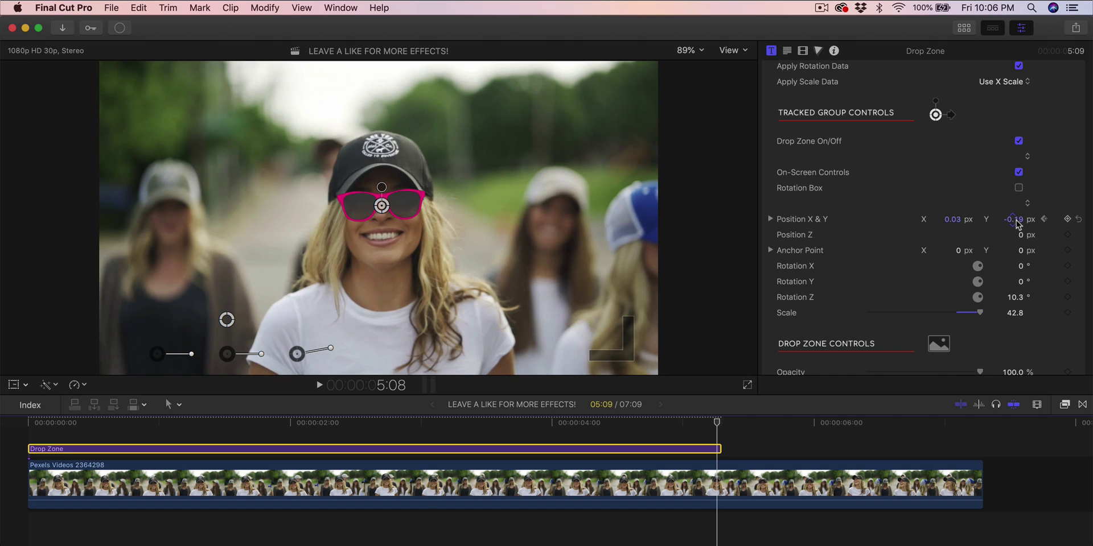
pyautogui.moveTo(1016, 223); pyautogui.dragTo(1016, 223)
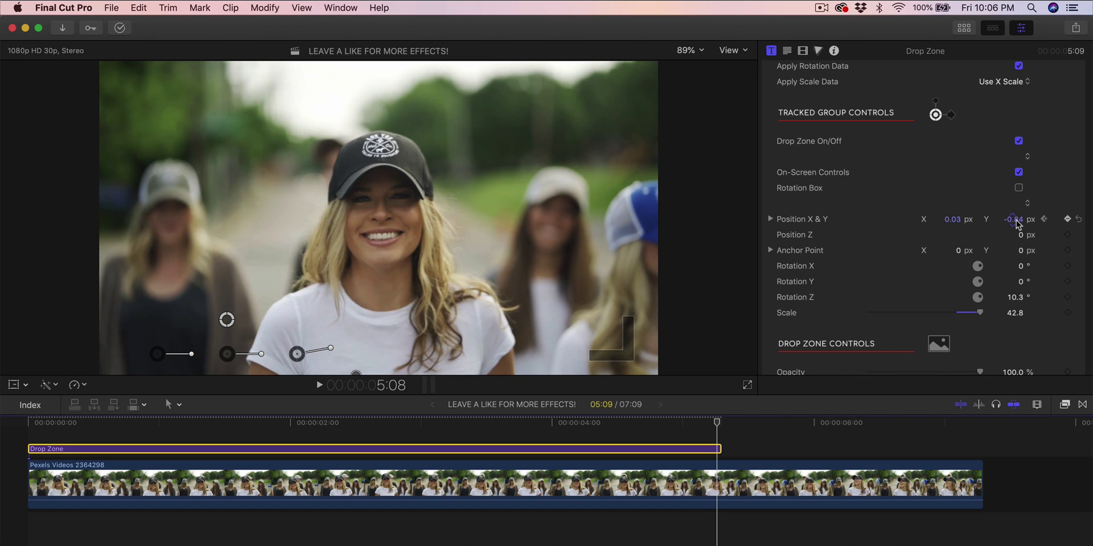
pyautogui.press('super+z')
pyautogui.moveTo(382, 206); pyautogui.dragTo(42, 217)
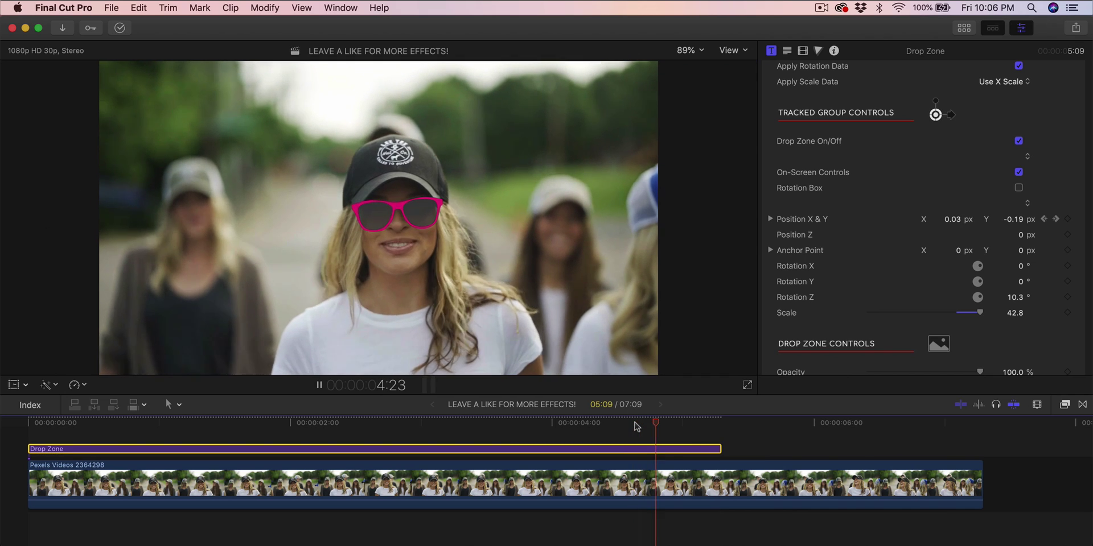
pyautogui.press('space')
pyautogui.press('space')
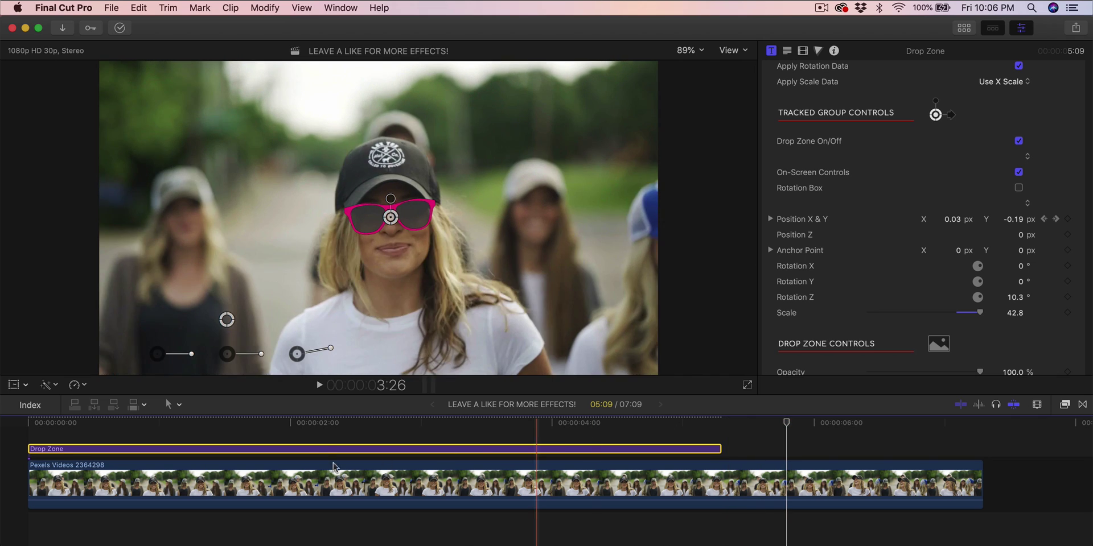
pyautogui.press('space')
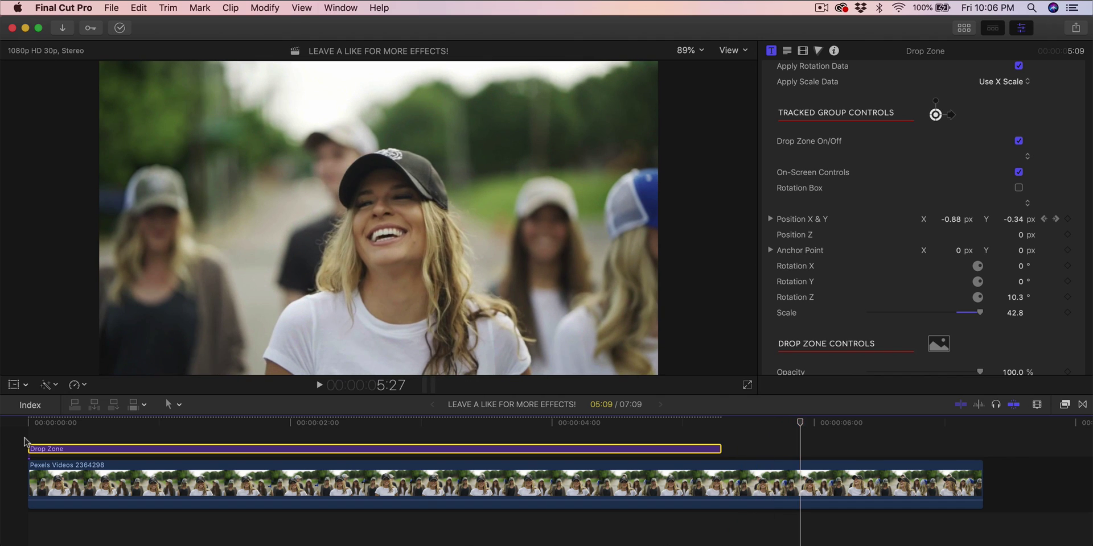
pyautogui.press('space')
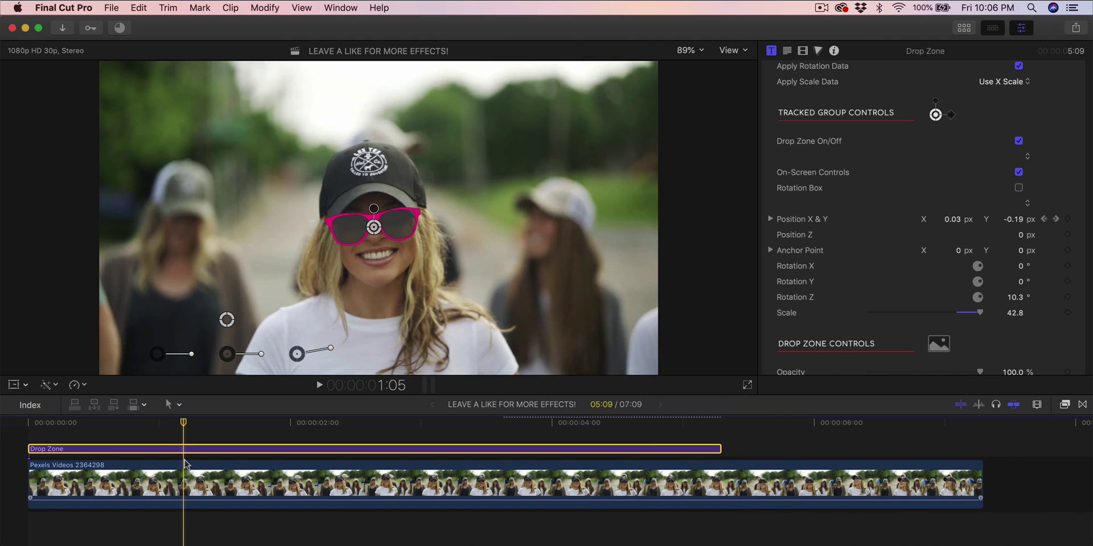